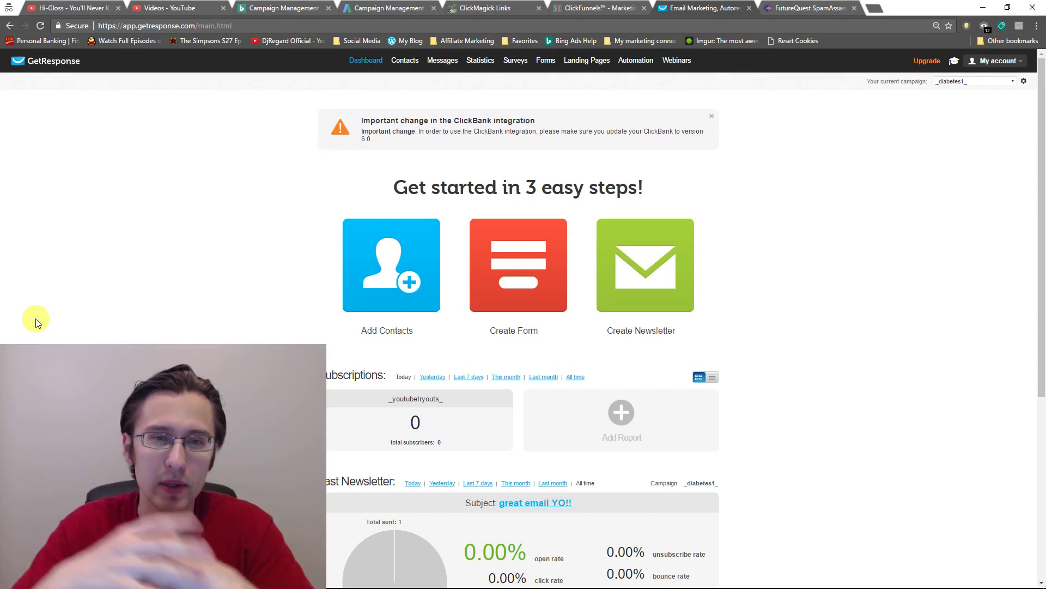
Leave the unsaved new-autoresponder page and go to the Manage Autoresponders list
{"action": "mouse_move", "coordinate": [411, 61]}
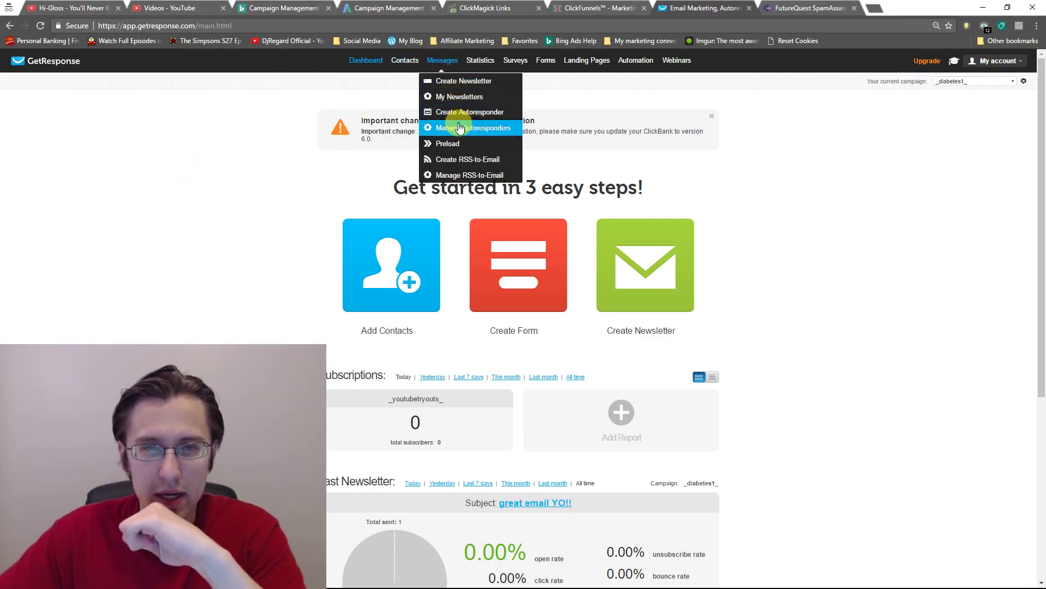
{"action": "left_click", "coordinate": [459, 112]}
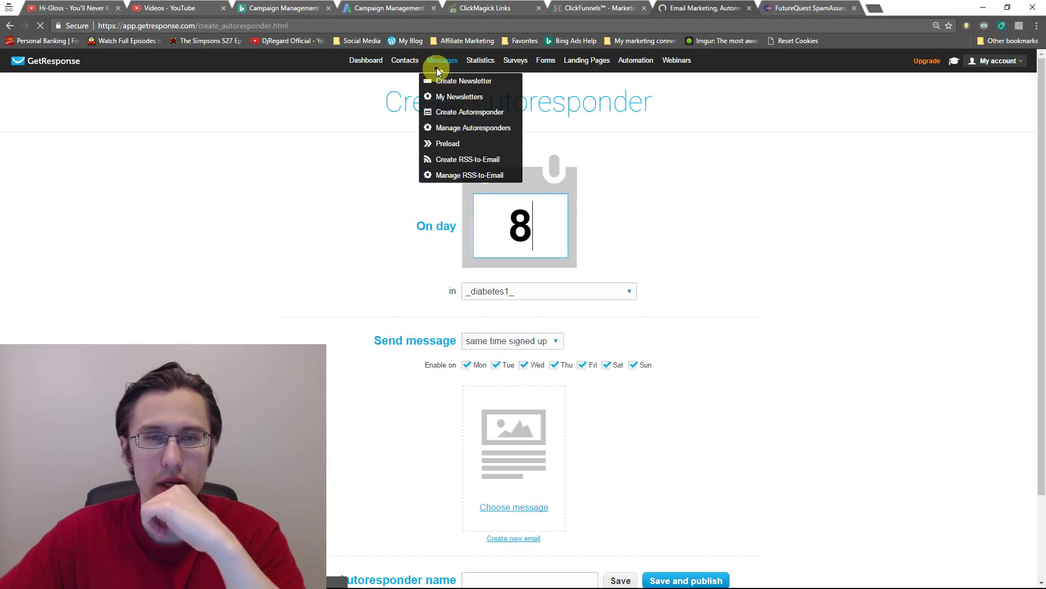
{"action": "left_click", "coordinate": [444, 128]}
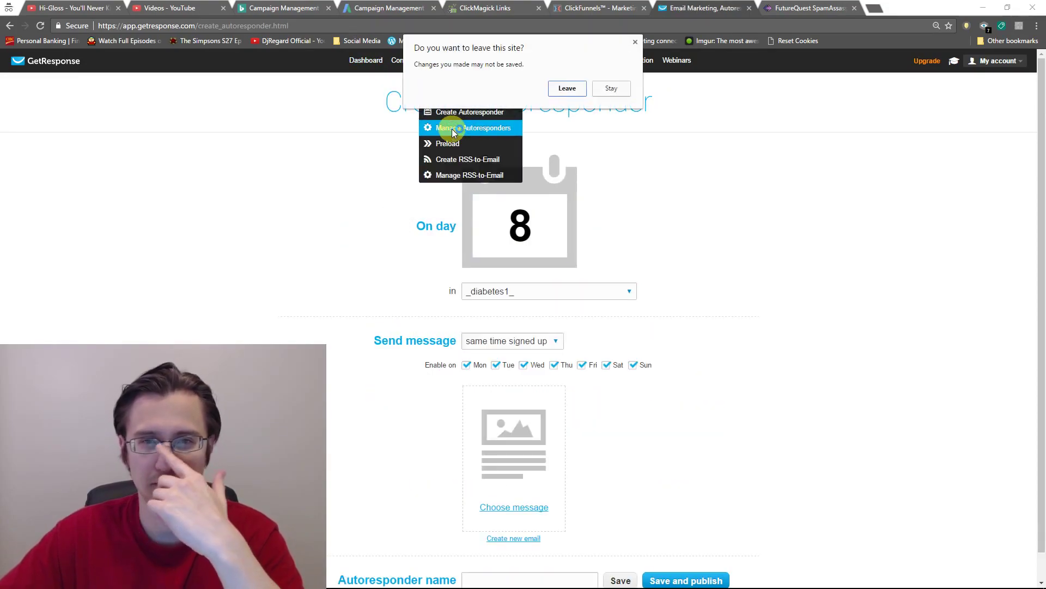
{"action": "left_click", "coordinate": [566, 87]}
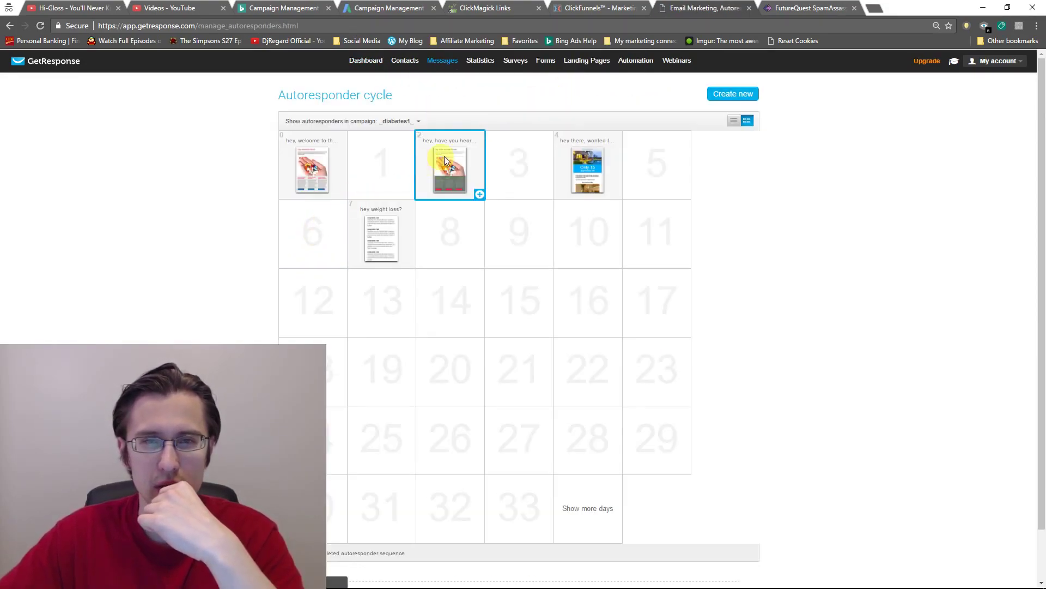
Open the day-7 autoresponder's email and continue to its message content
{"action": "mouse_move", "coordinate": [386, 233]}
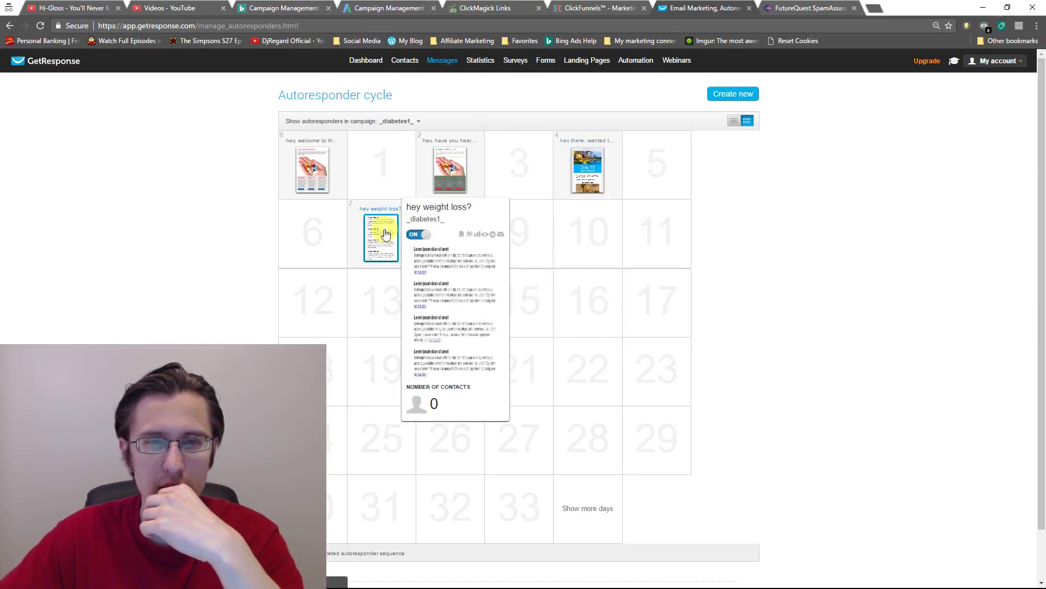
{"action": "left_click", "coordinate": [470, 236]}
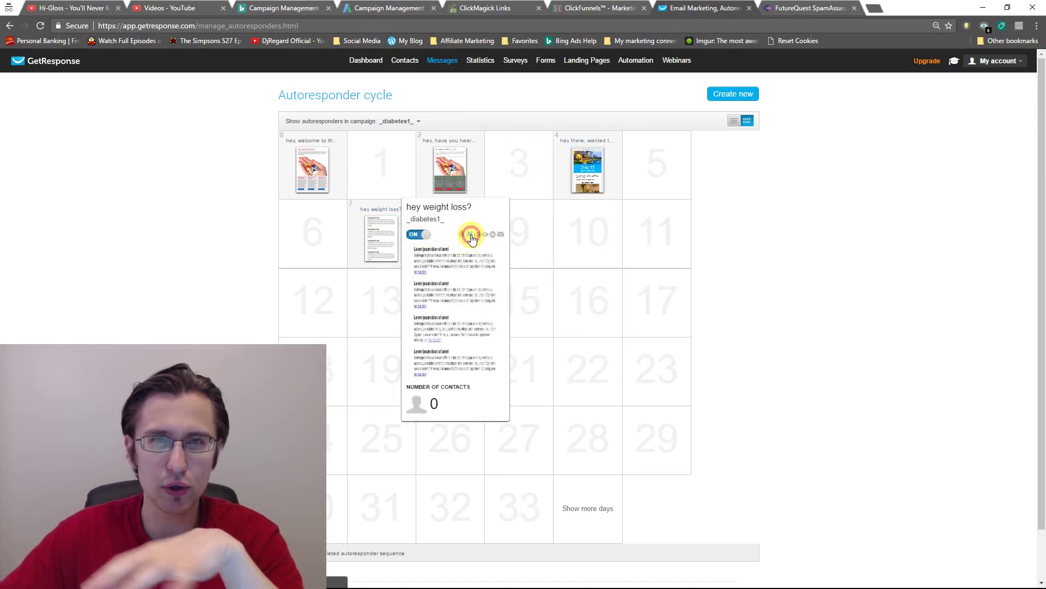
{"action": "scroll", "coordinate": [670, 468], "scroll_direction": "down", "scroll_amount": 1}
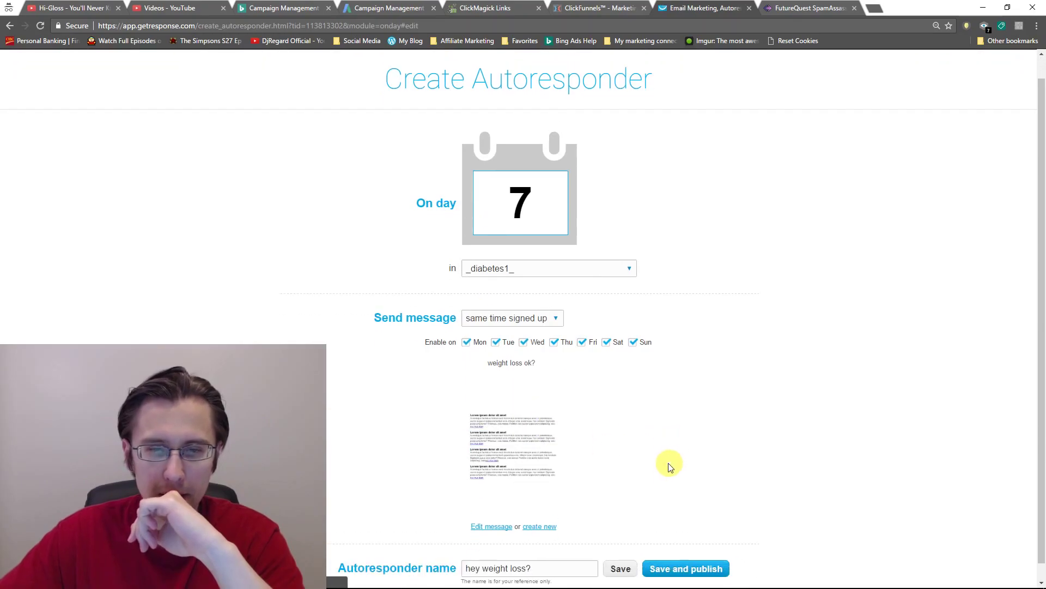
{"action": "left_click", "coordinate": [490, 511]}
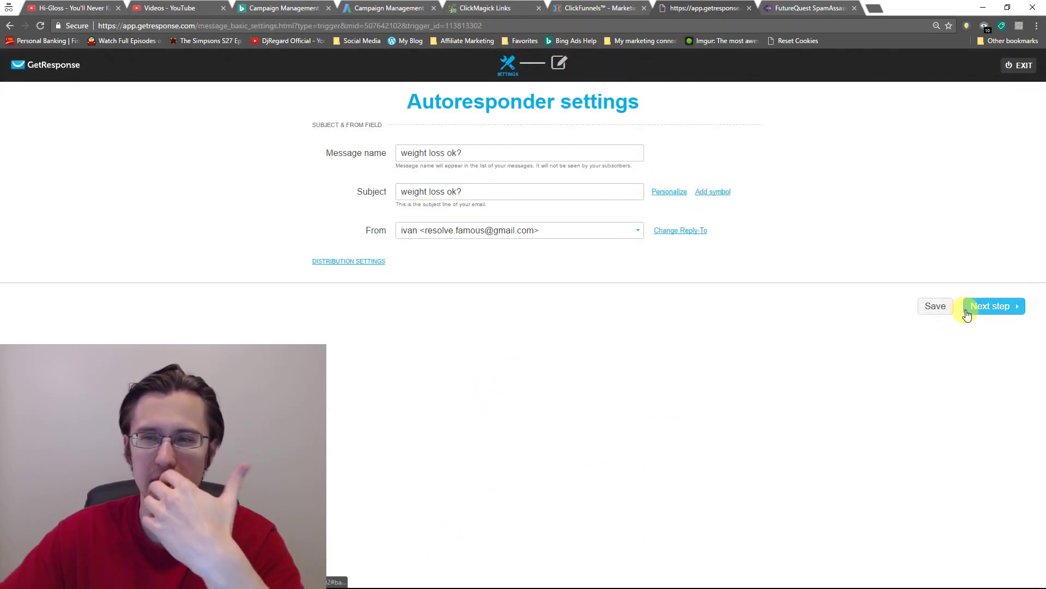
{"action": "left_click", "coordinate": [981, 307]}
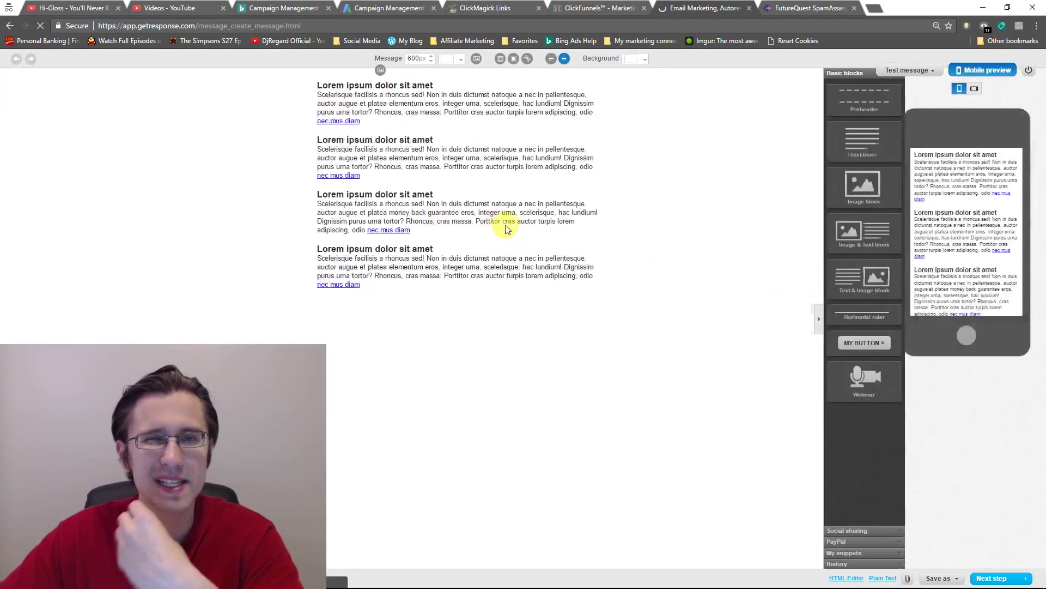
Run a SpamScore test on the email from the Test message options
{"action": "mouse_move", "coordinate": [497, 196]}
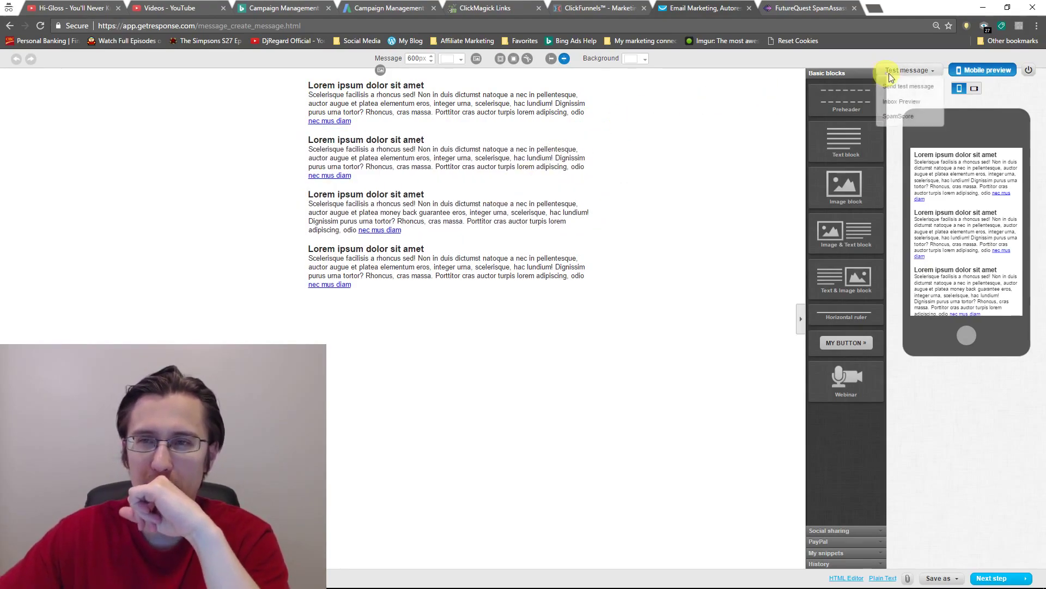
{"action": "left_click", "coordinate": [908, 71]}
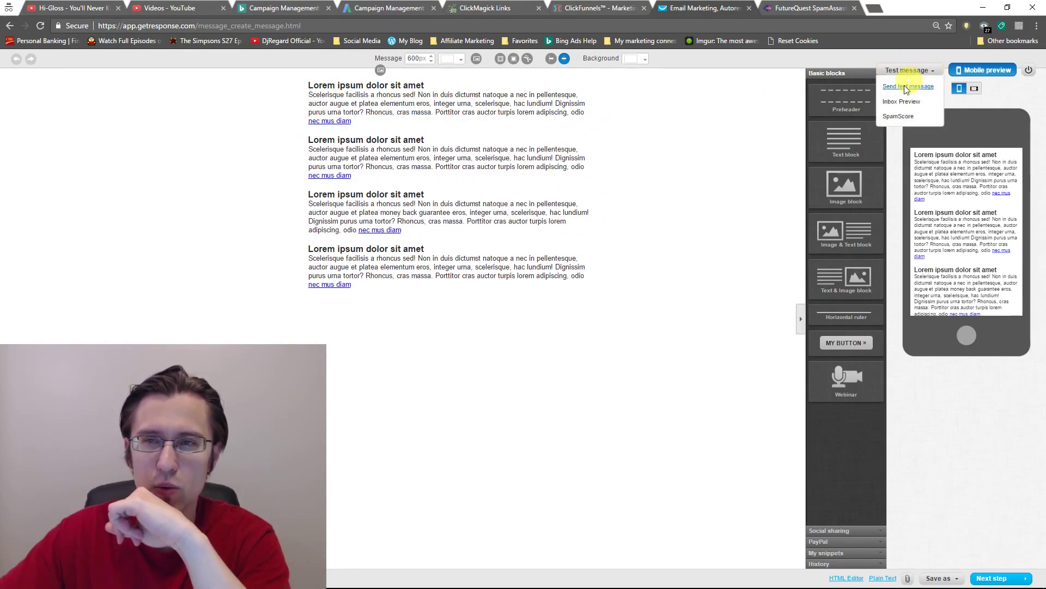
{"action": "left_click", "coordinate": [894, 117]}
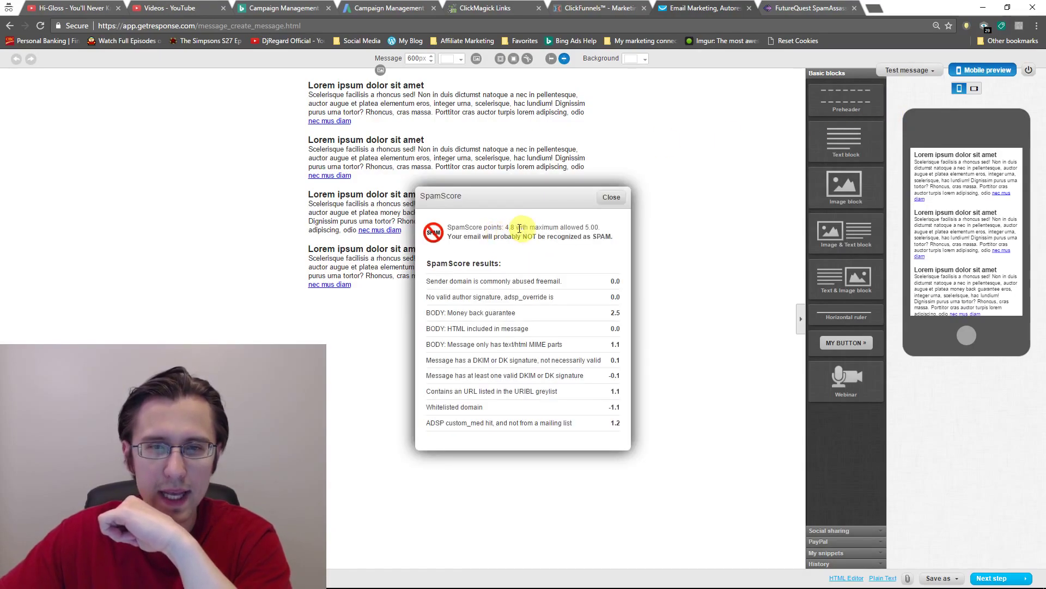
Review the 4.8 score, the not-spam verdict and the Money back guarantee scoring item
{"action": "left_click_drag", "start_coordinate": [505, 226], "coordinate": [516, 226]}
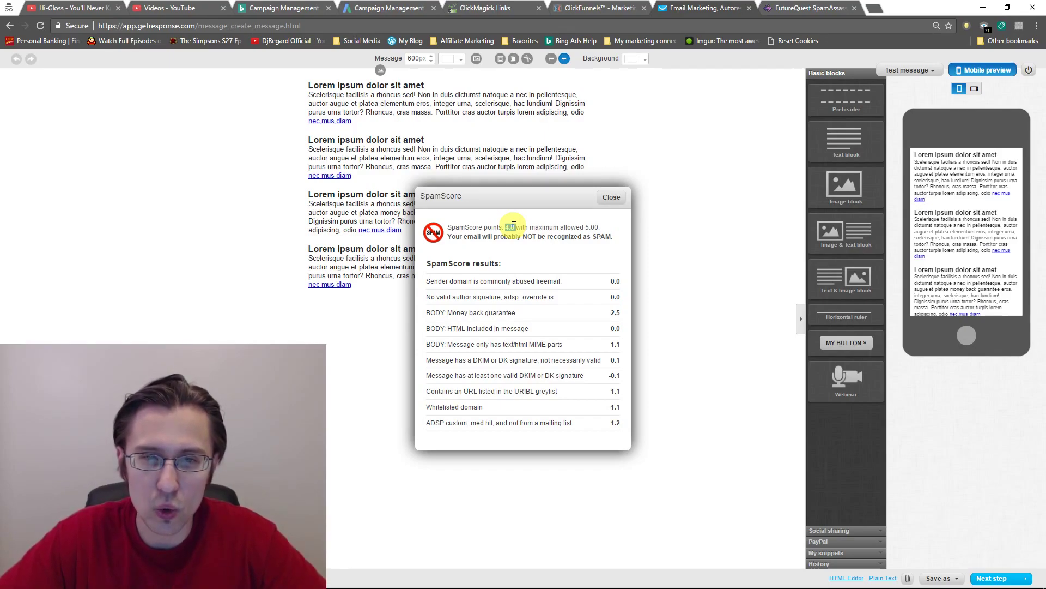
{"action": "left_click_drag", "start_coordinate": [496, 236], "coordinate": [596, 236]}
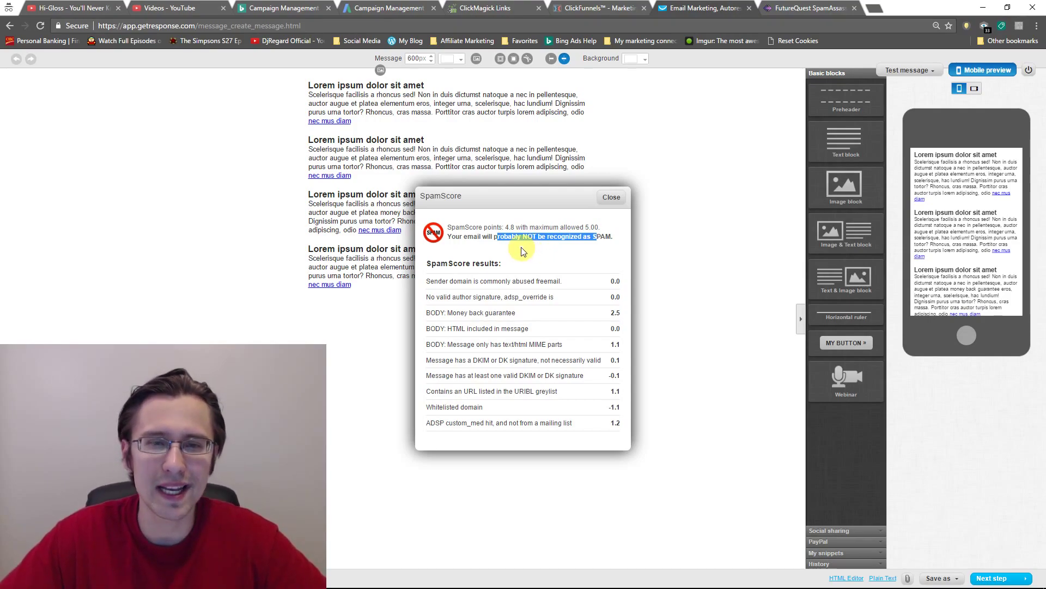
{"action": "left_click_drag", "start_coordinate": [448, 236], "coordinate": [605, 239]}
{"action": "left_click", "coordinate": [560, 240]}
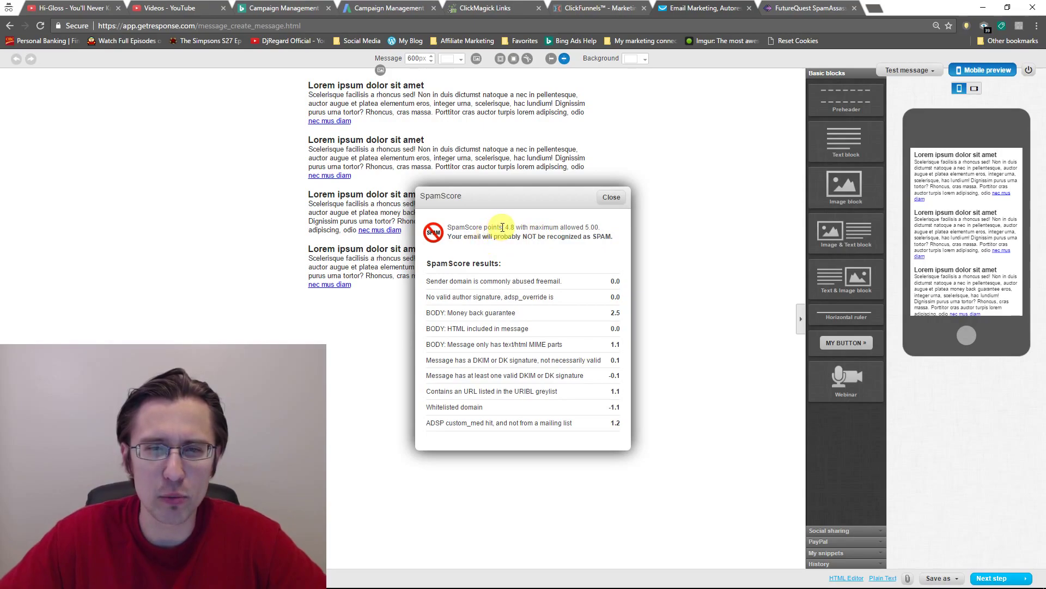
{"action": "left_click_drag", "start_coordinate": [505, 227], "coordinate": [521, 227]}
{"action": "left_click", "coordinate": [570, 226]}
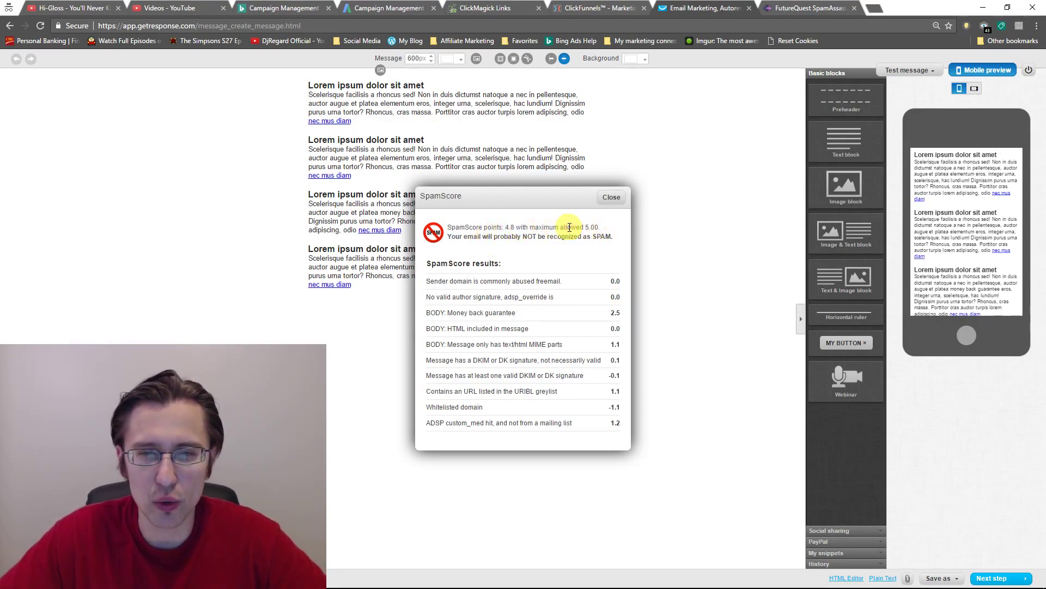
{"action": "left_click_drag", "start_coordinate": [502, 280], "coordinate": [521, 427]}
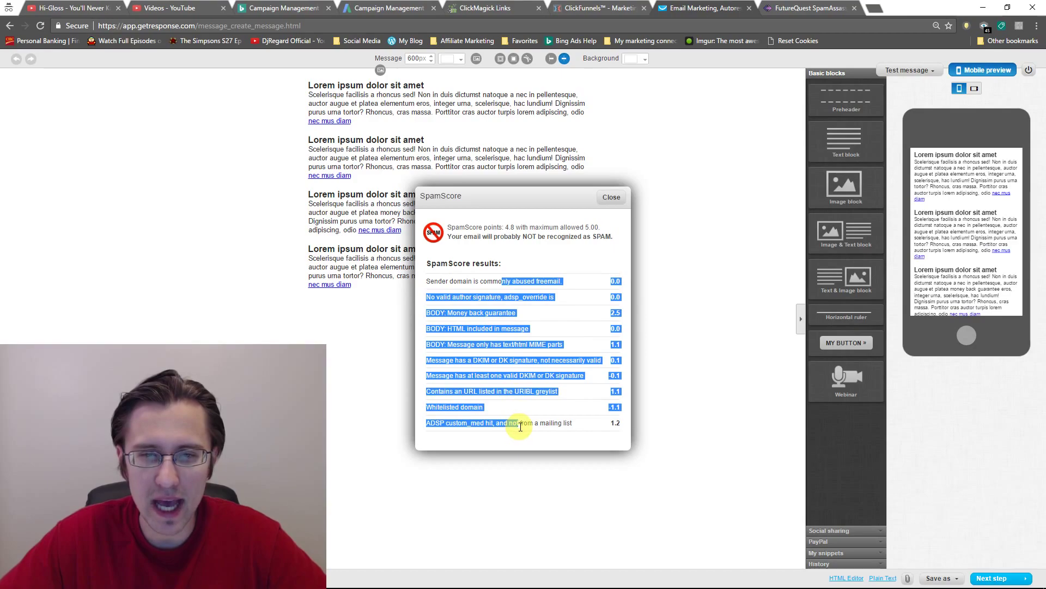
{"action": "left_click", "coordinate": [531, 333]}
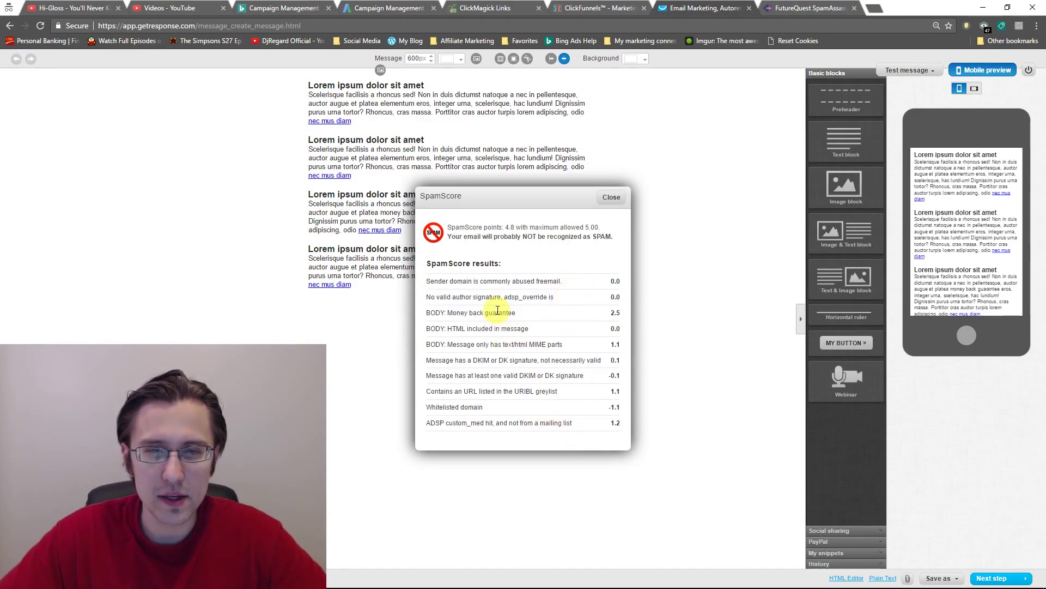
{"action": "left_click_drag", "start_coordinate": [426, 313], "coordinate": [515, 316]}
Close the SpamScore results and search the email for 'money back'
{"action": "left_click", "coordinate": [514, 315]}
{"action": "left_click", "coordinate": [611, 197]}
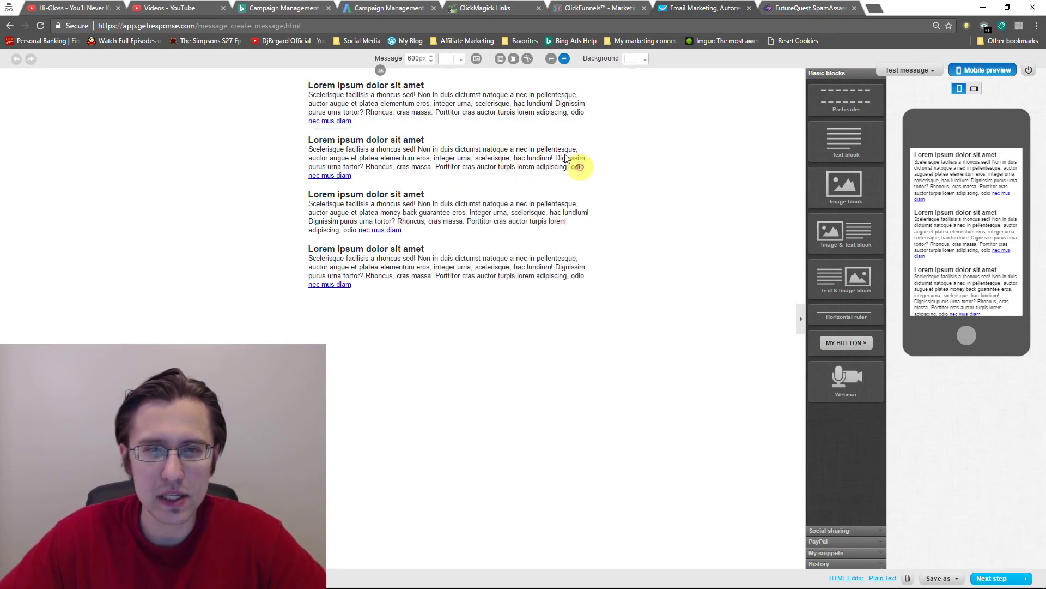
{"action": "key", "text": "ctrl+f"}
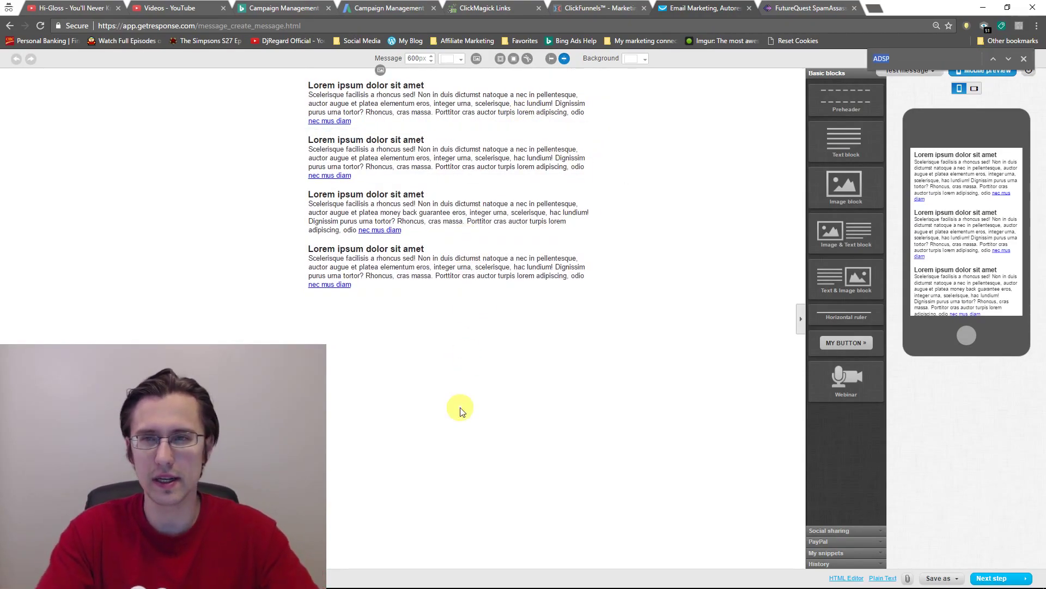
{"action": "type", "text": "money back"}
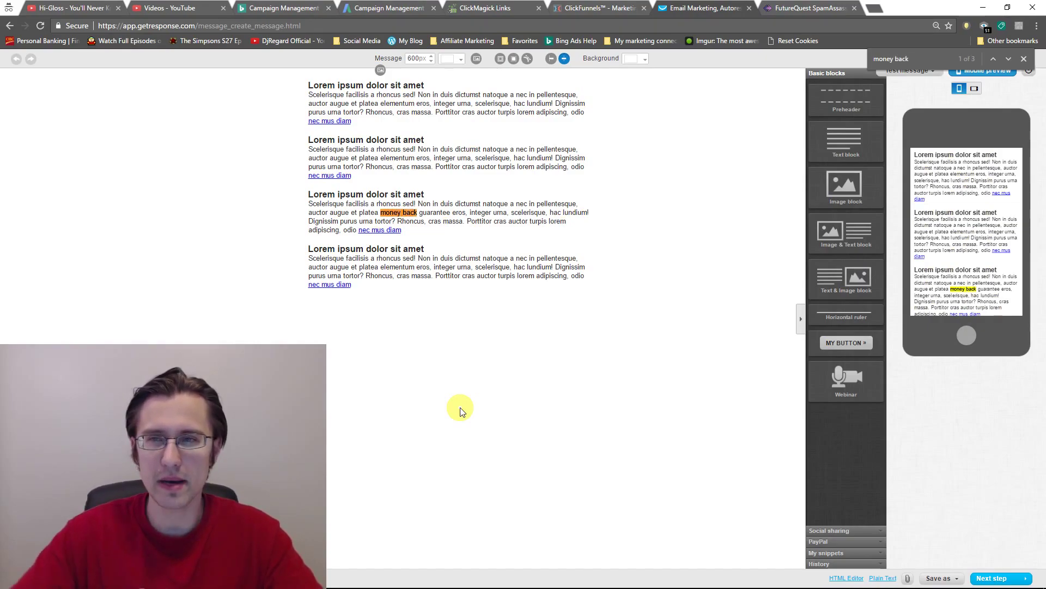
{"action": "left_click", "coordinate": [1024, 58]}
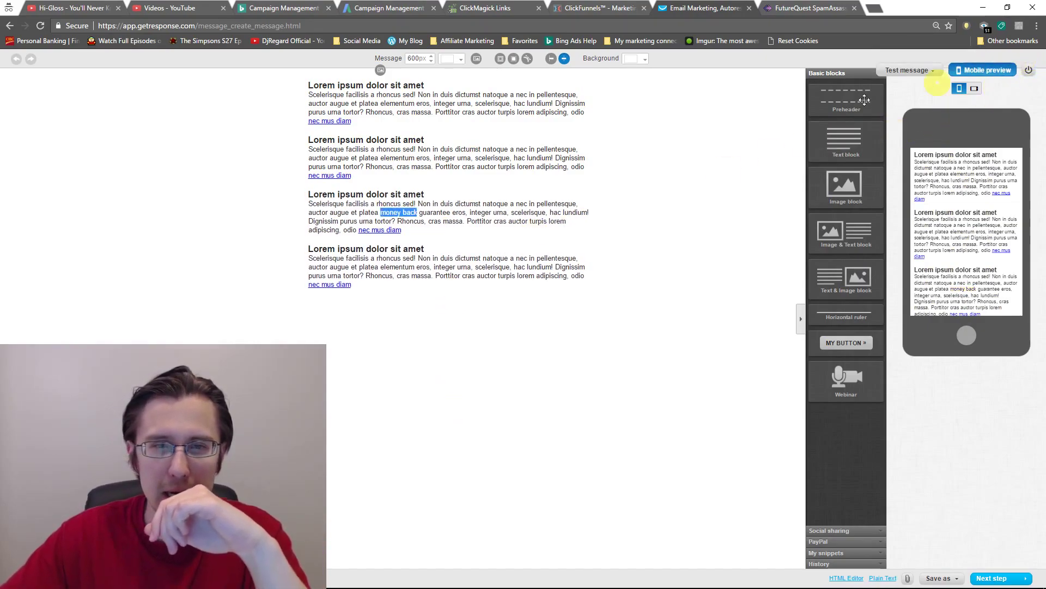
Delete the phrase 'money back guarantee' from the third text block
{"action": "left_click", "coordinate": [443, 221]}
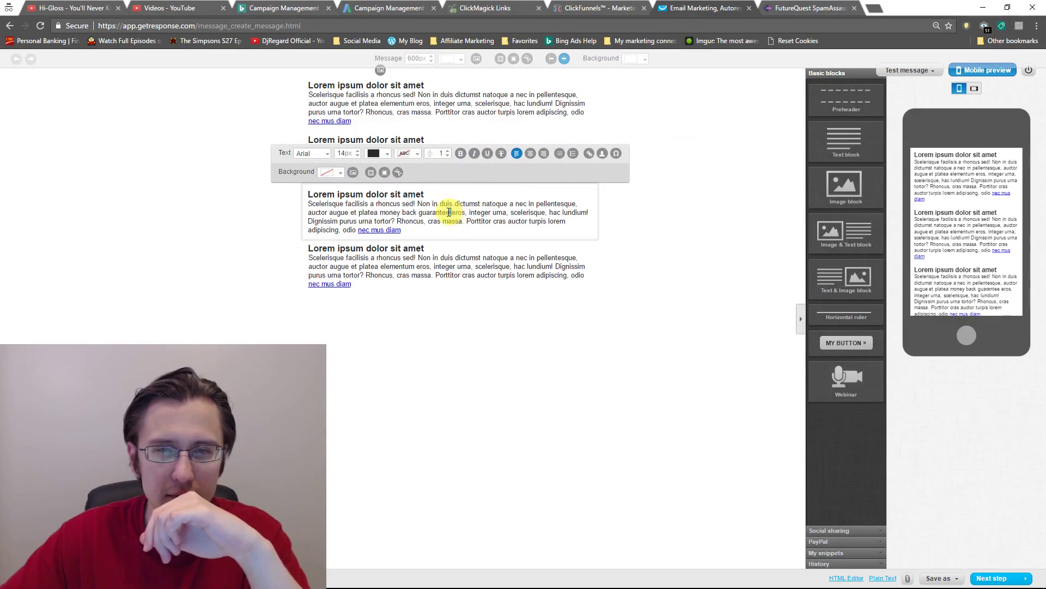
{"action": "left_click_drag", "start_coordinate": [449, 212], "coordinate": [358, 212]}
{"action": "key", "text": "BackSpace"}
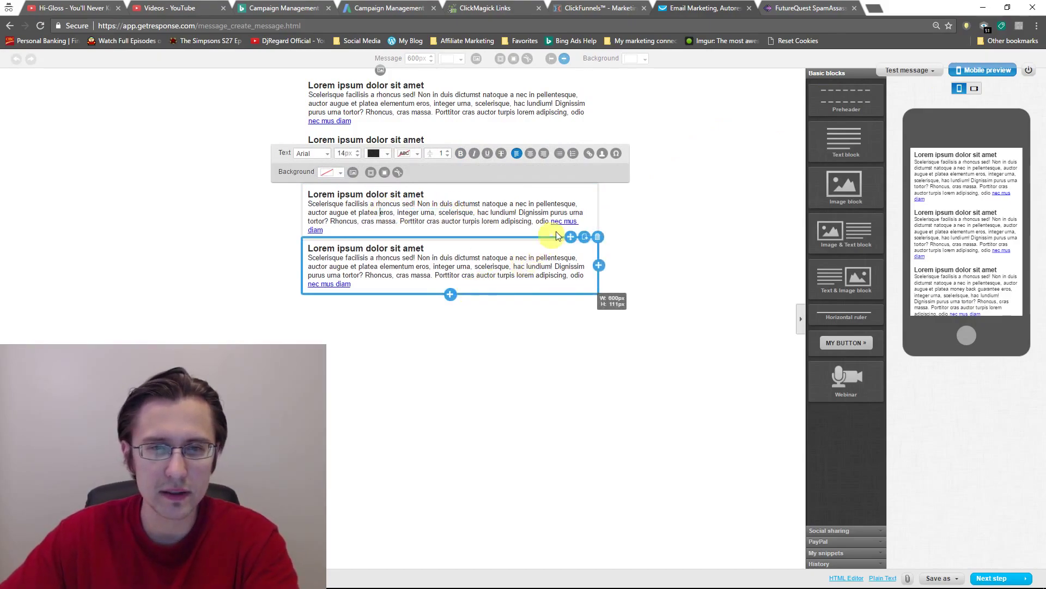
{"action": "left_click", "coordinate": [718, 143]}
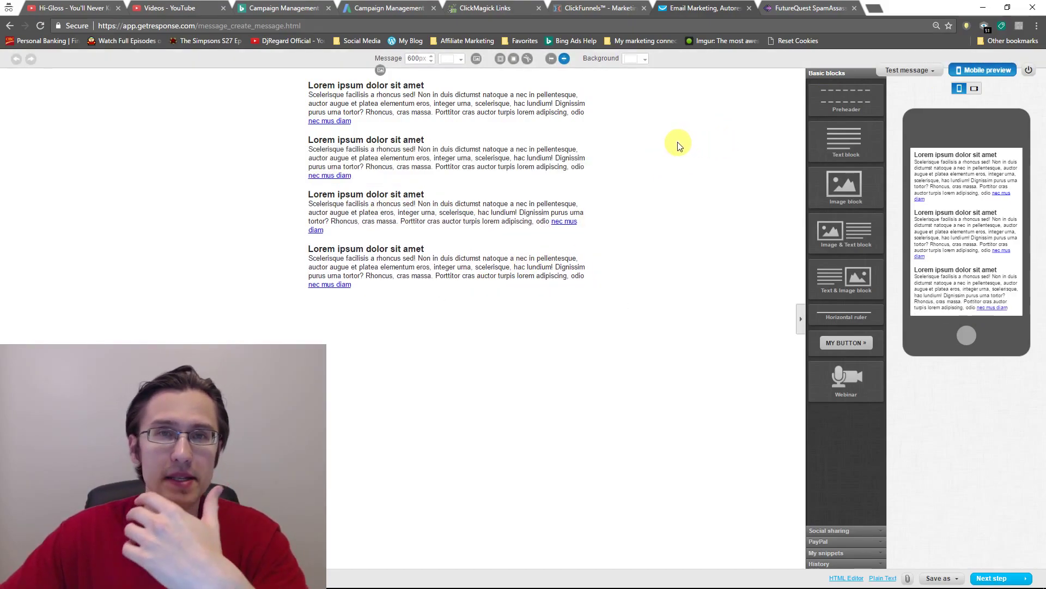
{"action": "left_click", "coordinate": [894, 72]}
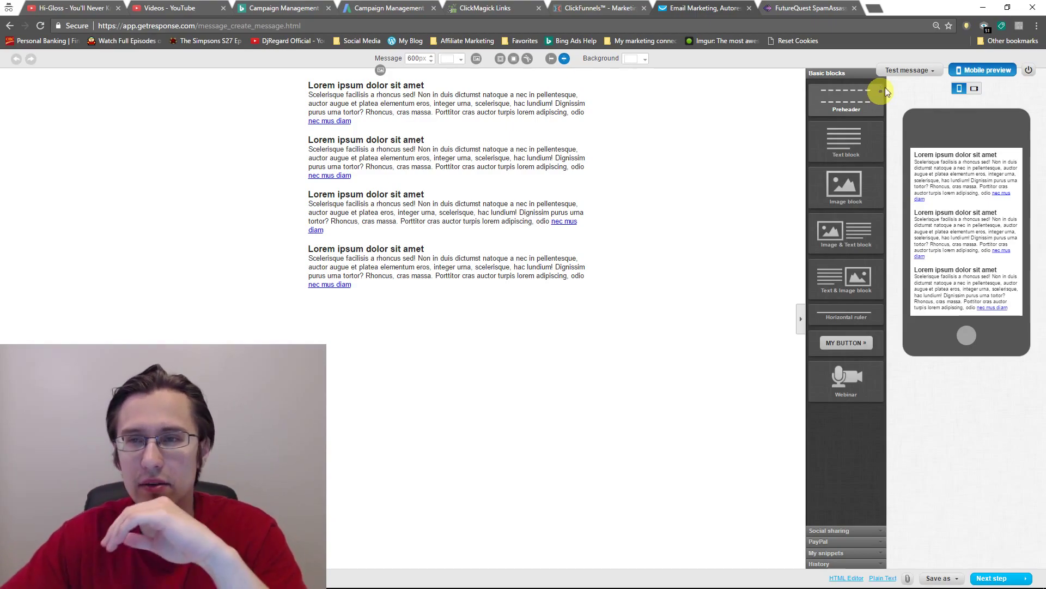
Rerun SpamScore and review the 3.8 total and the URIBL greylist item
{"action": "left_click", "coordinate": [907, 70]}
{"action": "left_click", "coordinate": [897, 108]}
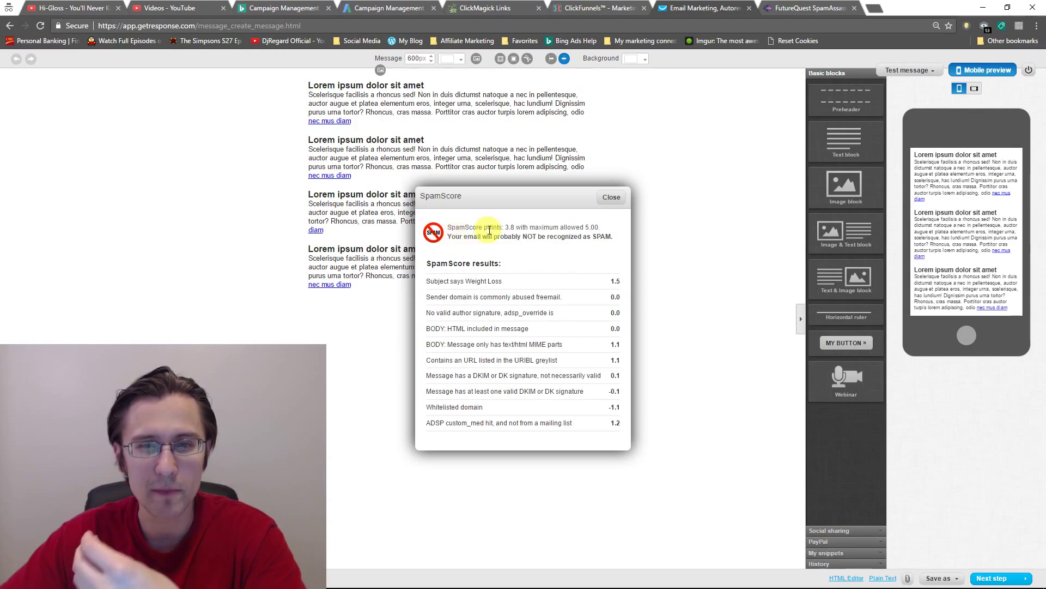
{"action": "left_click_drag", "start_coordinate": [509, 227], "coordinate": [515, 229]}
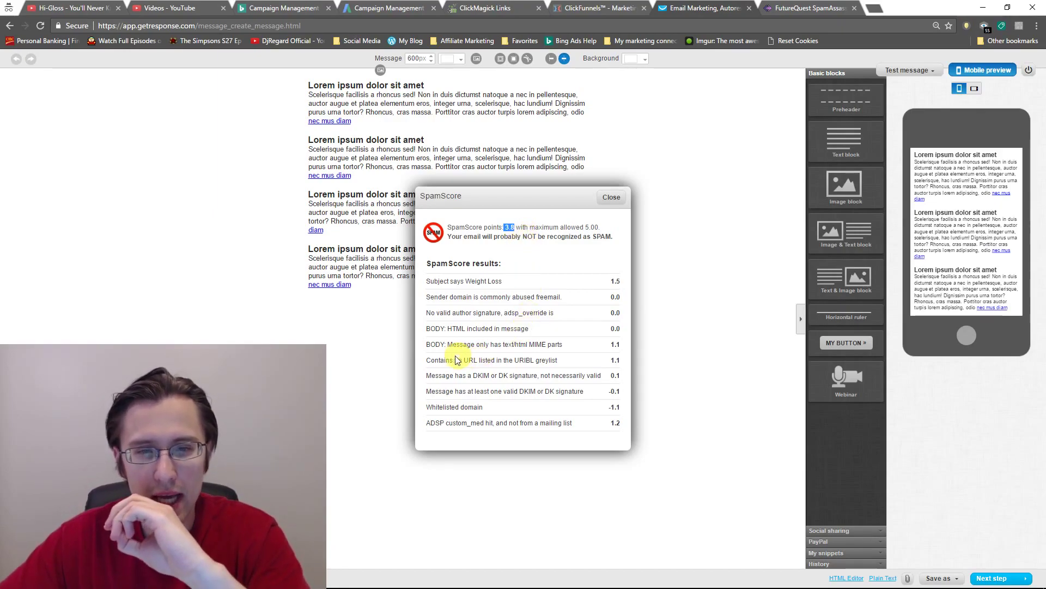
{"action": "left_click_drag", "start_coordinate": [428, 362], "coordinate": [559, 360]}
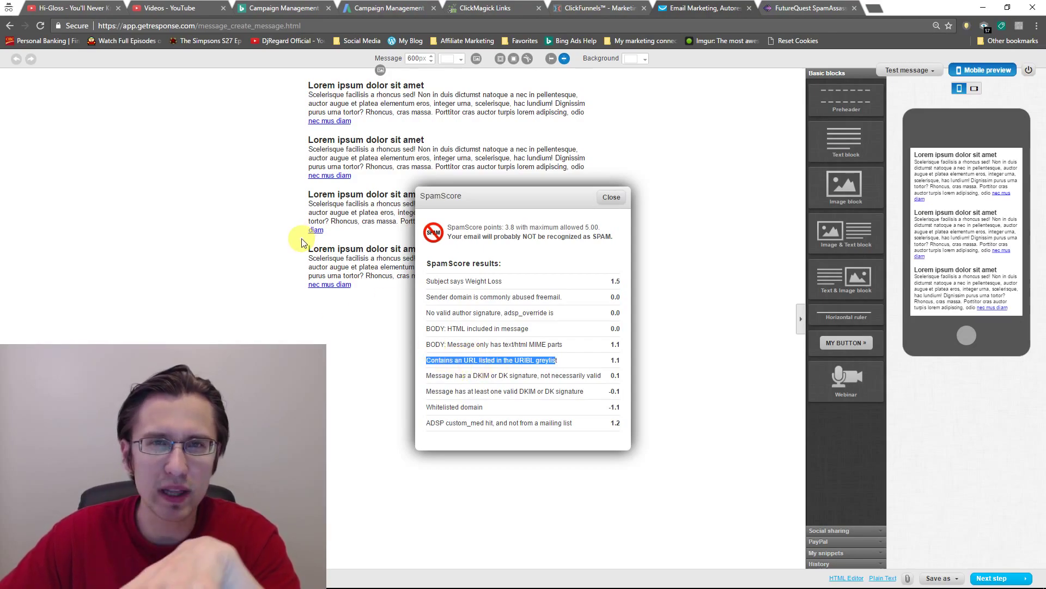
Remove the three 'nec mus diam' links from the text blocks and rerun SpamScore
{"action": "left_click", "coordinate": [612, 197]}
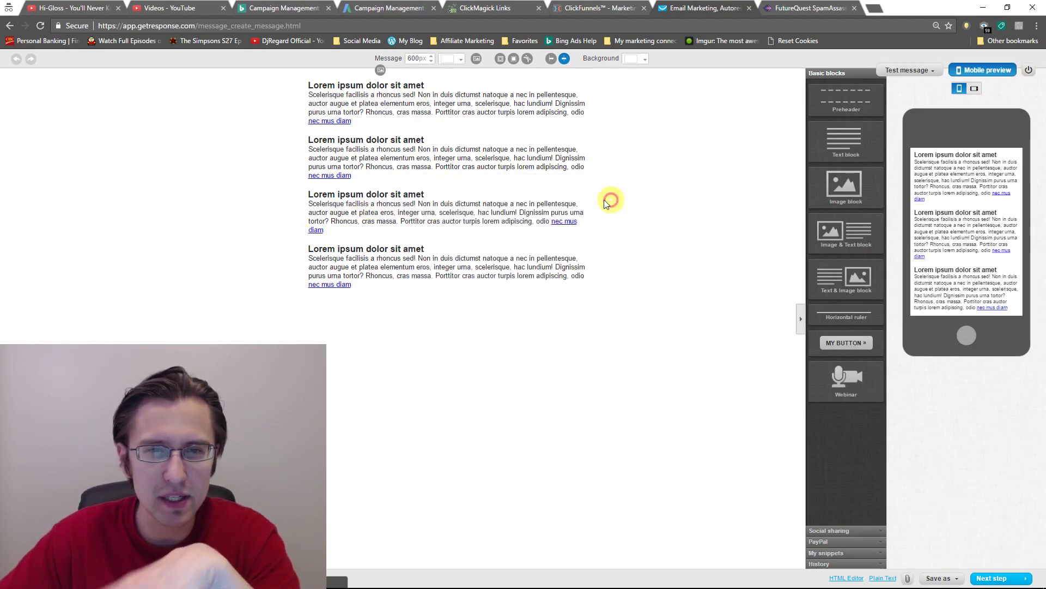
{"action": "left_click", "coordinate": [353, 286]}
{"action": "left_click_drag", "start_coordinate": [351, 284], "coordinate": [336, 180]}
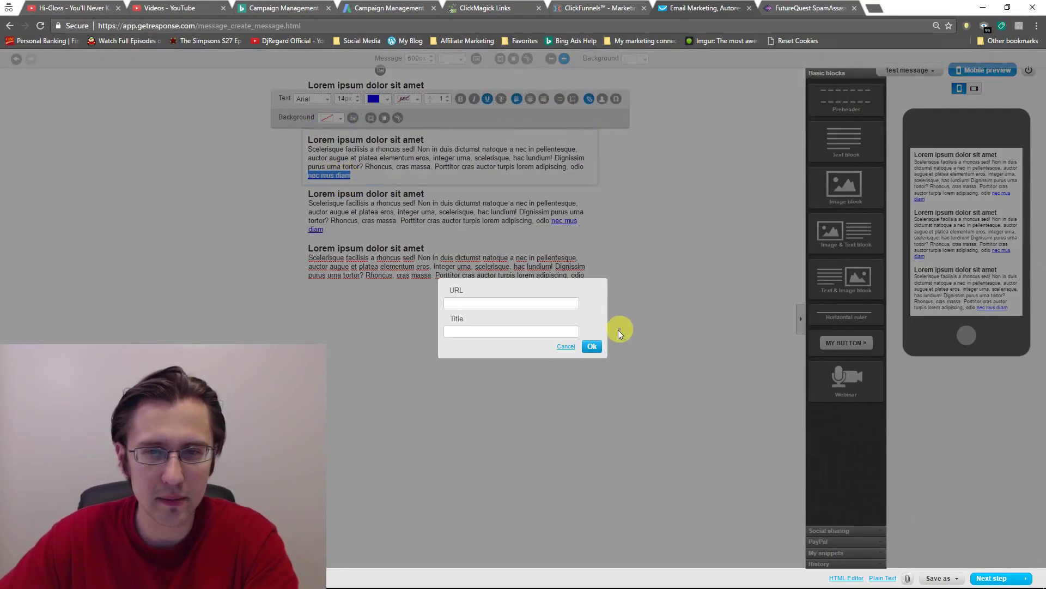
{"action": "left_click", "coordinate": [586, 346]}
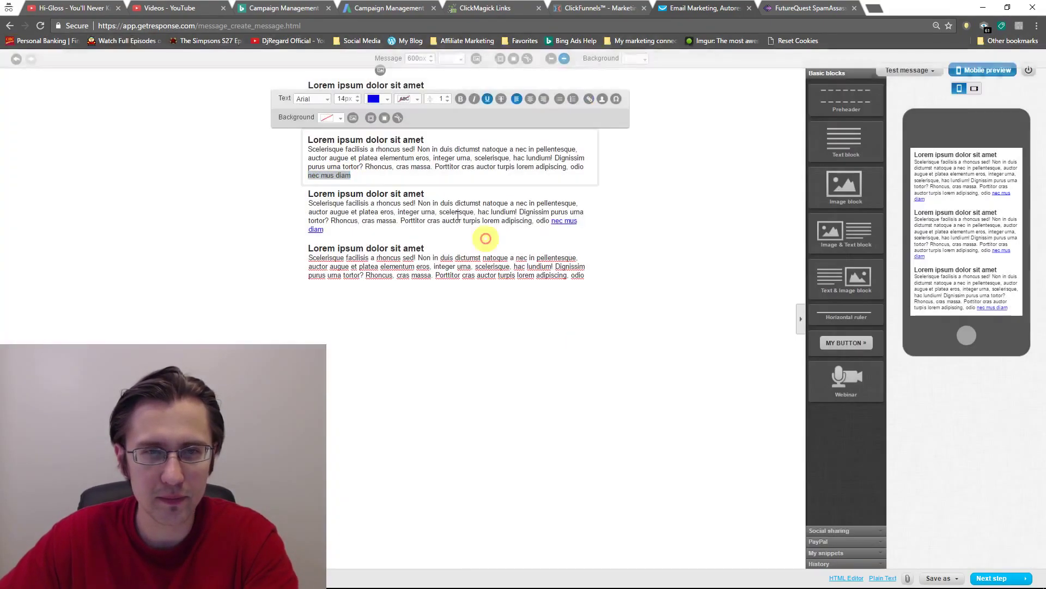
{"action": "double_click", "coordinate": [320, 233]}
{"action": "left_click", "coordinate": [590, 346]}
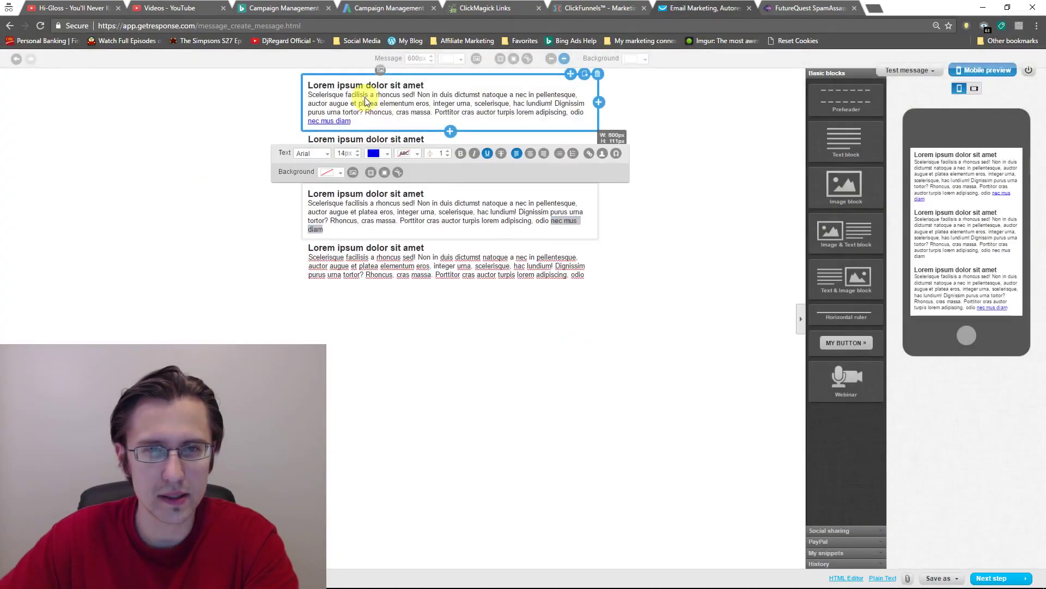
{"action": "double_click", "coordinate": [331, 120]}
{"action": "left_click", "coordinate": [604, 351]}
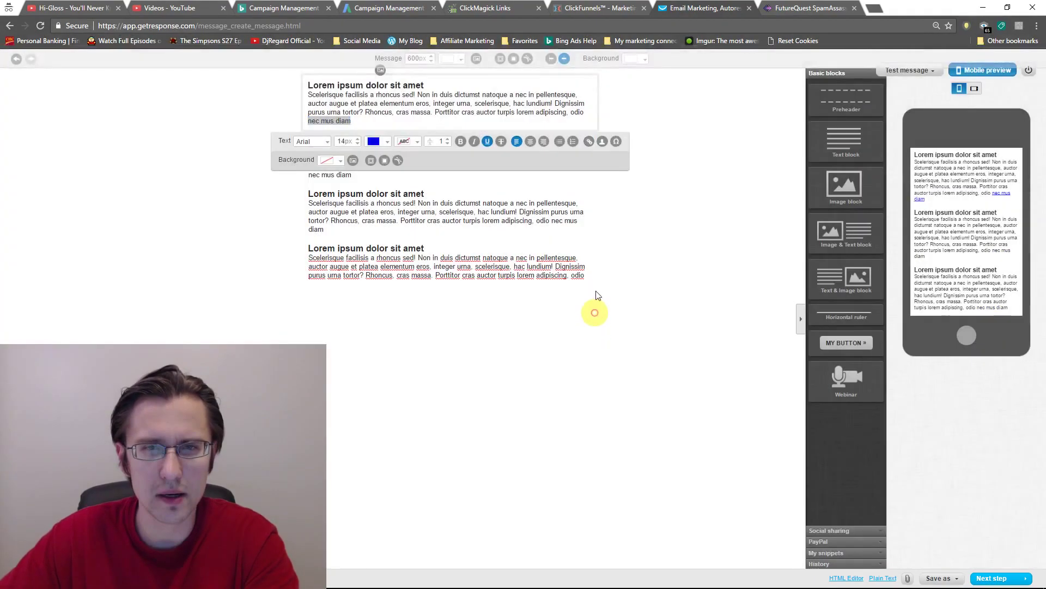
{"action": "left_click", "coordinate": [908, 118]}
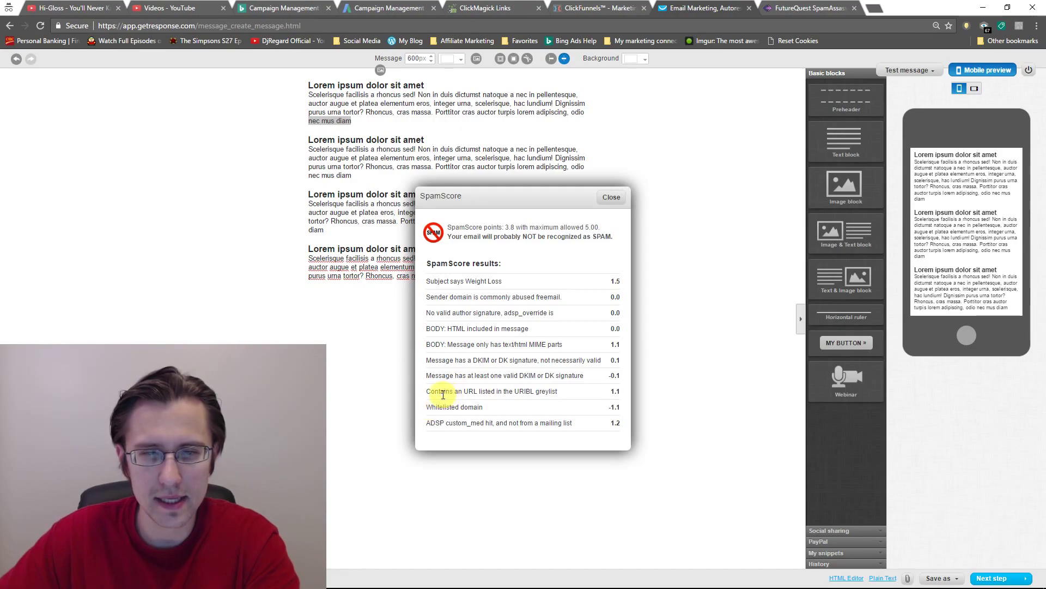
Inspect the URIBL greylist item, then close the SpamScore results
{"action": "left_click_drag", "start_coordinate": [445, 394], "coordinate": [534, 393]}
{"action": "right_click", "coordinate": [533, 392]}
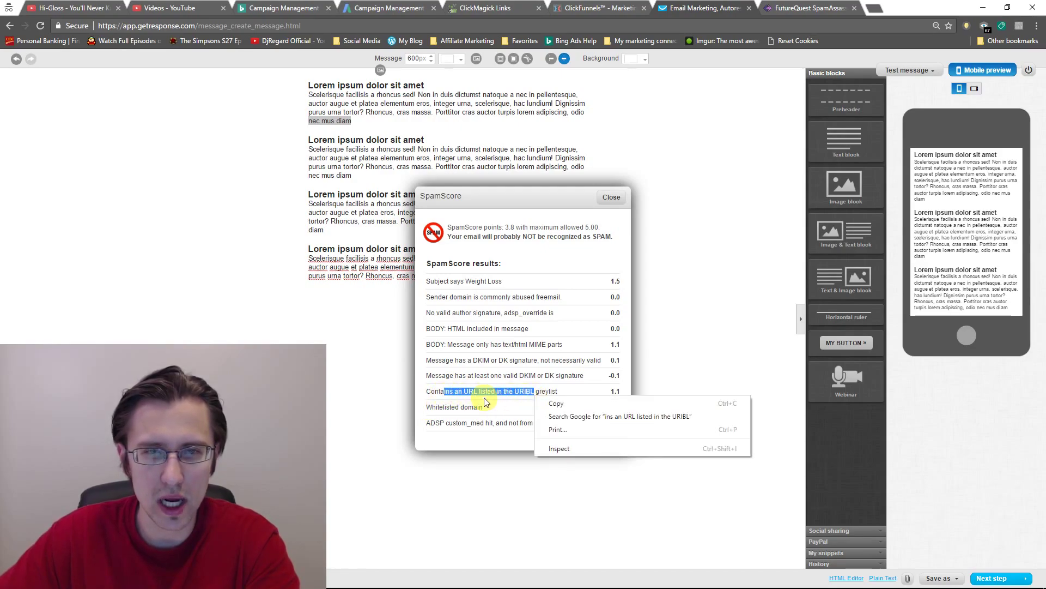
{"action": "left_click", "coordinate": [490, 391]}
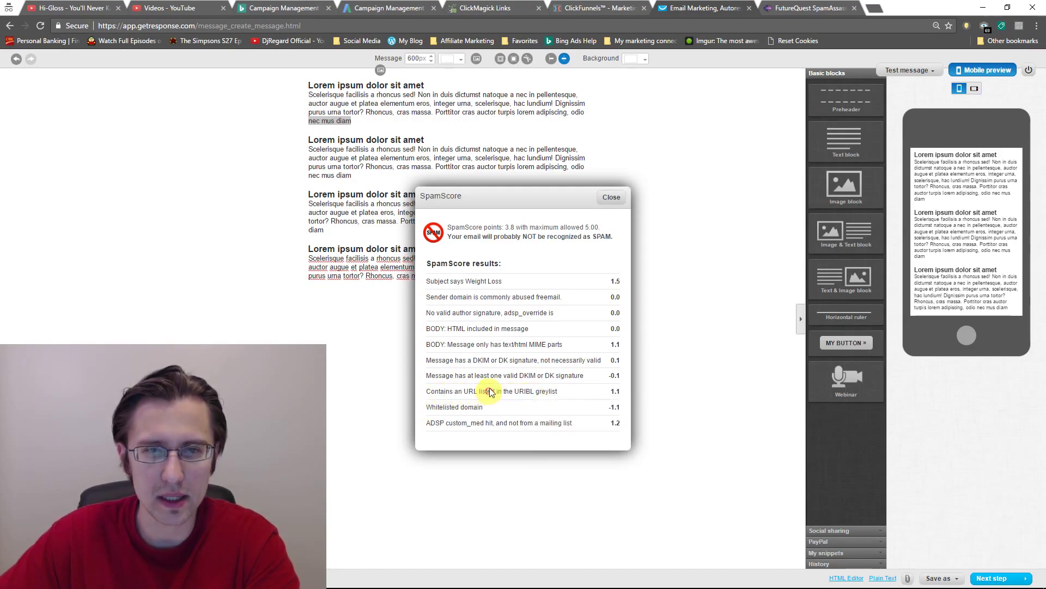
{"action": "left_click", "coordinate": [611, 198]}
Examine words like 'elementum', 'integer', 'cras' and 'Non' in the first and bottom blocks
{"action": "left_click", "coordinate": [411, 98]}
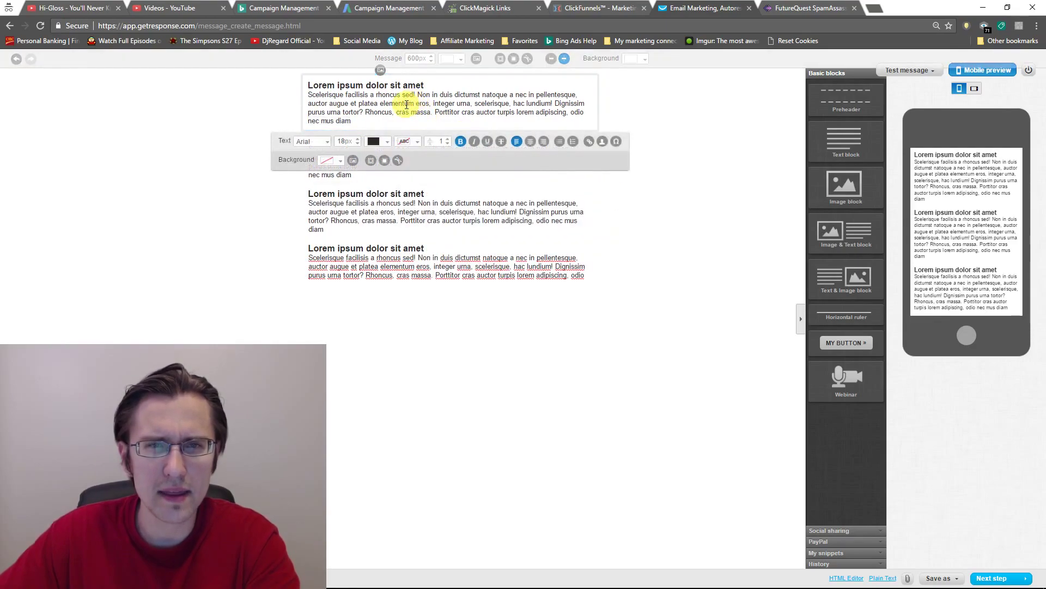
{"action": "double_click", "coordinate": [406, 103]}
{"action": "double_click", "coordinate": [445, 103]}
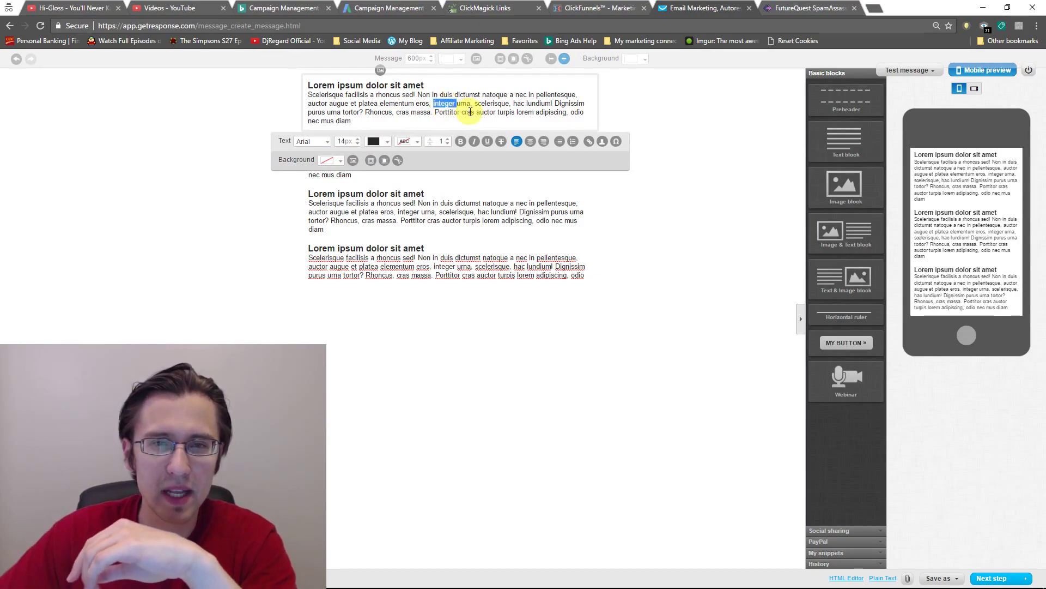
{"action": "left_click_drag", "start_coordinate": [409, 103], "coordinate": [500, 104]}
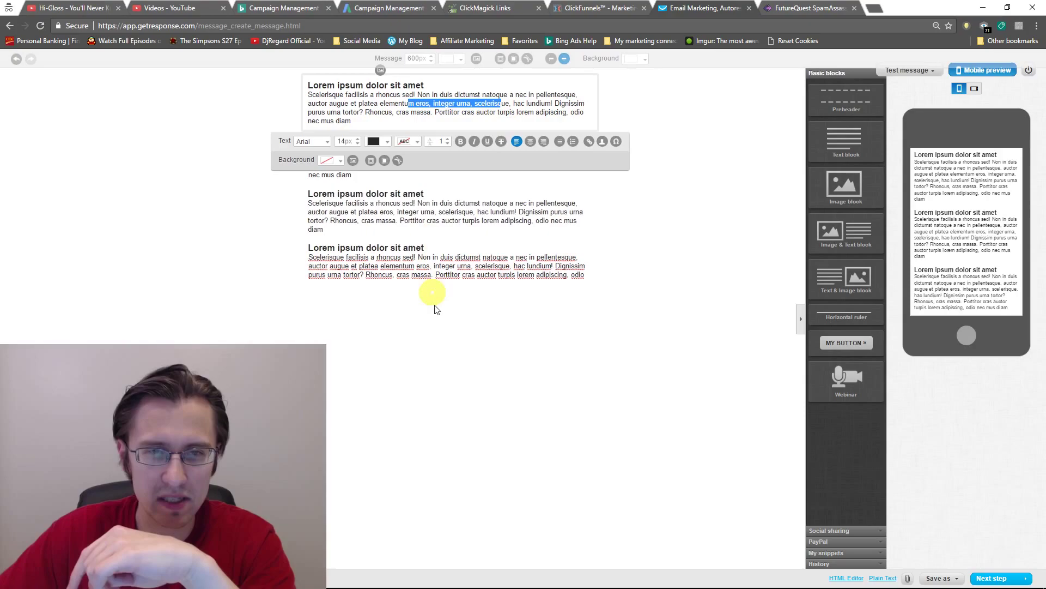
{"action": "left_click", "coordinate": [431, 276]}
{"action": "double_click", "coordinate": [402, 276]}
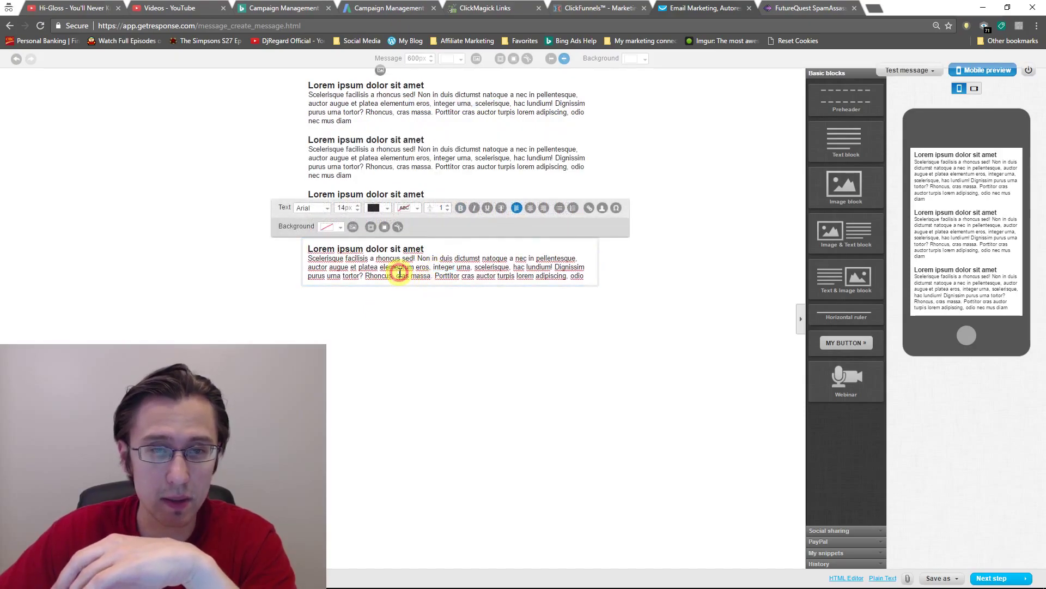
{"action": "double_click", "coordinate": [424, 259]}
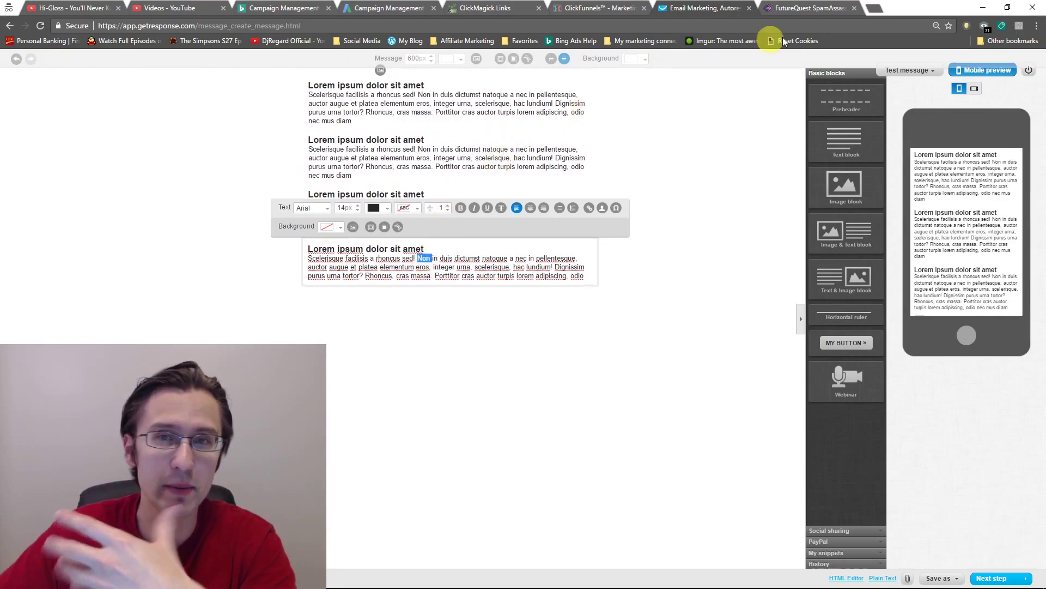
Rerun SpamScore, note the 1.1 text/html-only MIME parts item, then close the results
{"action": "left_click", "coordinate": [902, 68]}
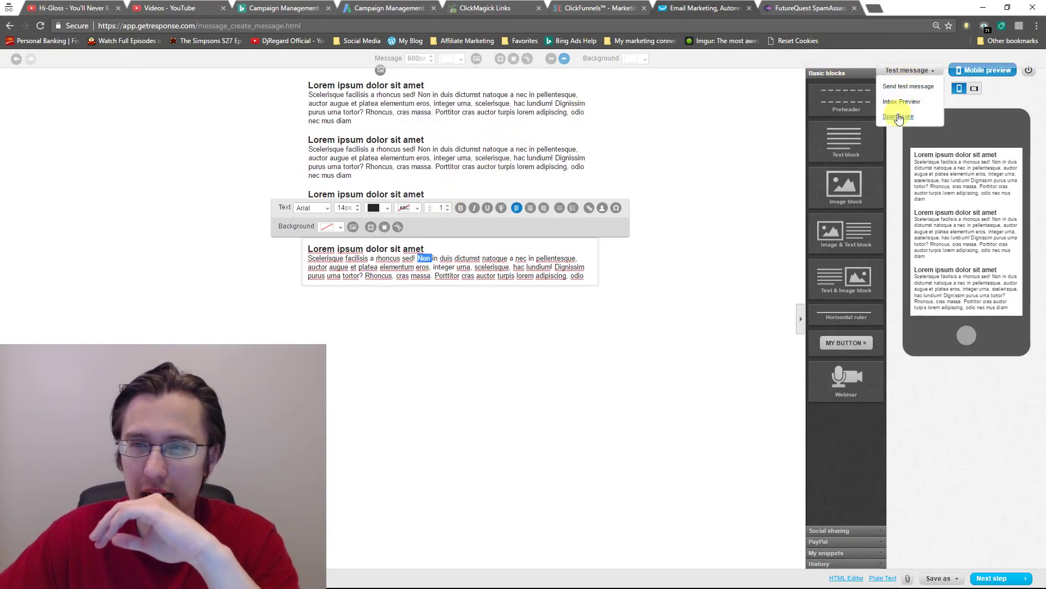
{"action": "left_click", "coordinate": [882, 116]}
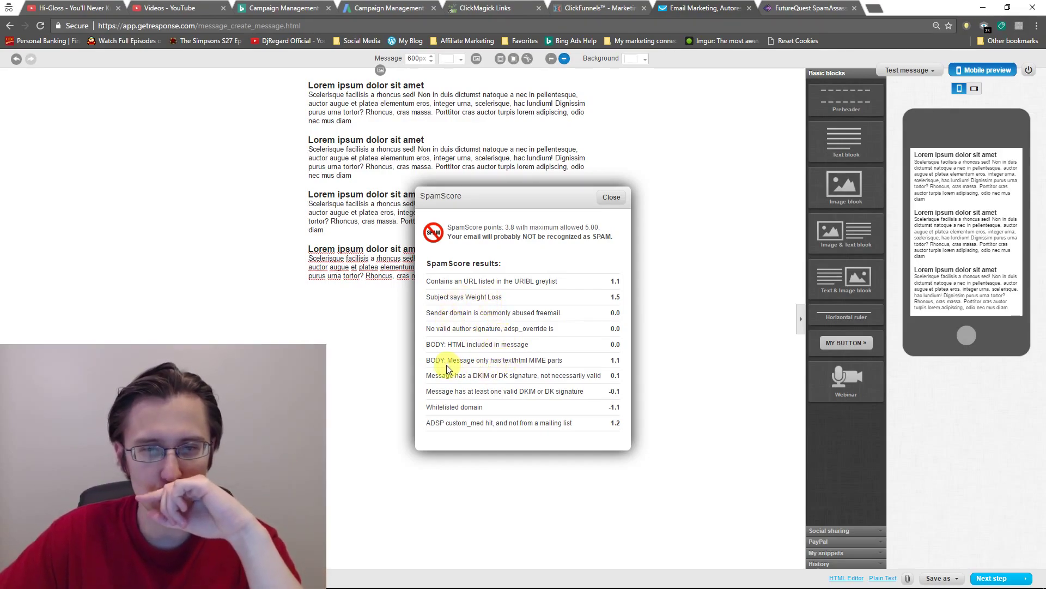
{"action": "left_click_drag", "start_coordinate": [428, 360], "coordinate": [494, 362]}
{"action": "left_click", "coordinate": [567, 360]}
{"action": "right_click", "coordinate": [564, 361]}
{"action": "left_click", "coordinate": [466, 366]}
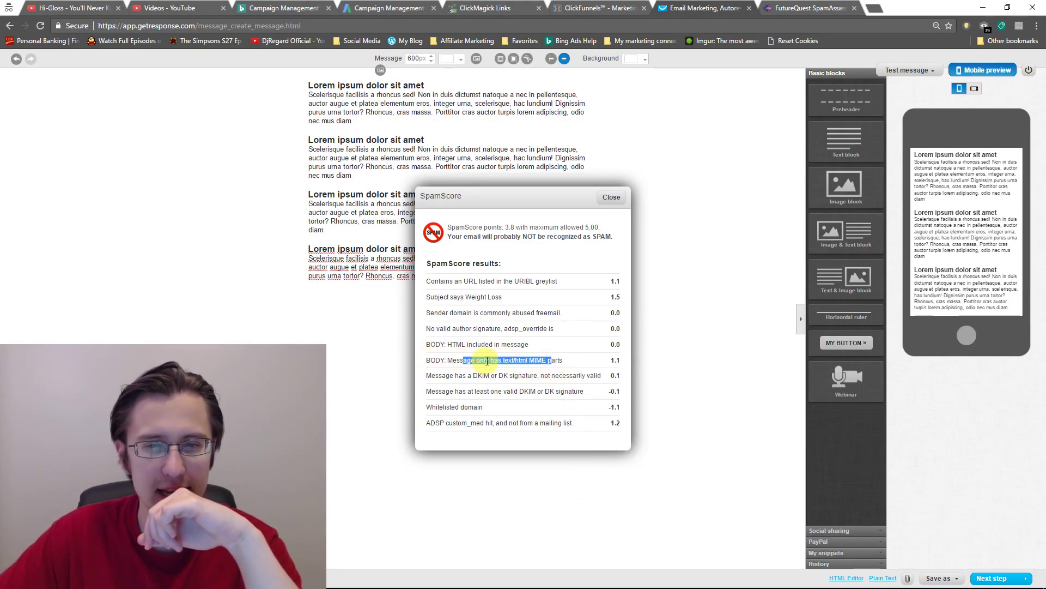
{"action": "left_click", "coordinate": [611, 198]}
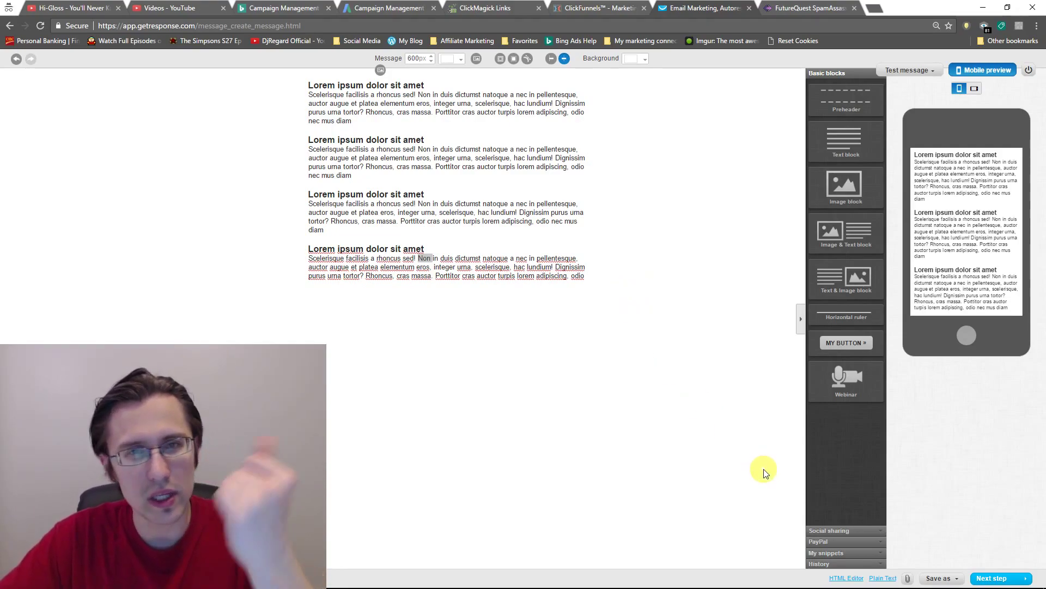
Generate the email's plain-text version from HTML with long lines wrapped
{"action": "left_click", "coordinate": [887, 579]}
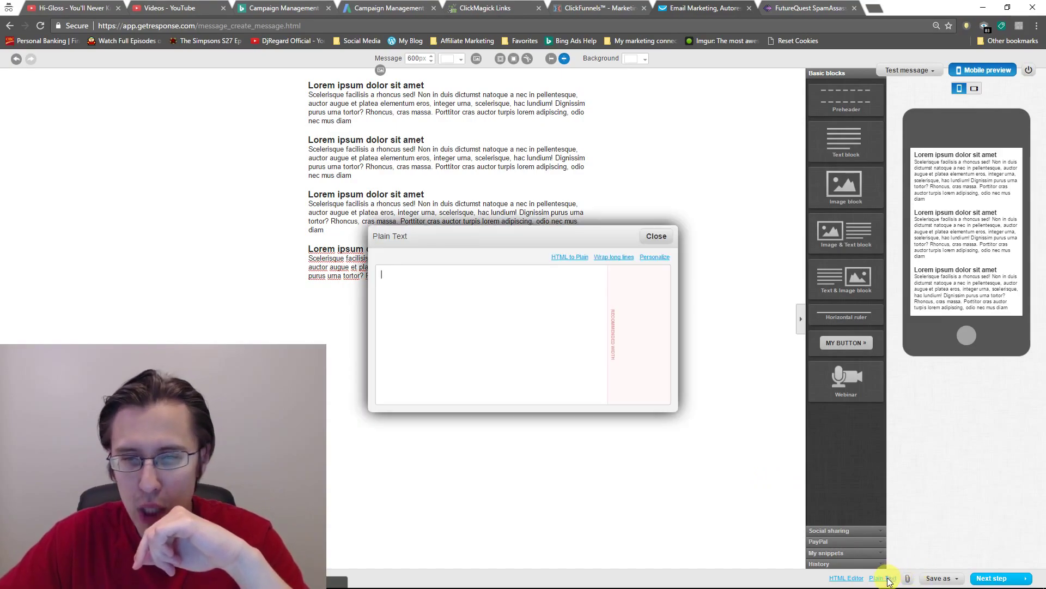
{"action": "left_click", "coordinate": [572, 261]}
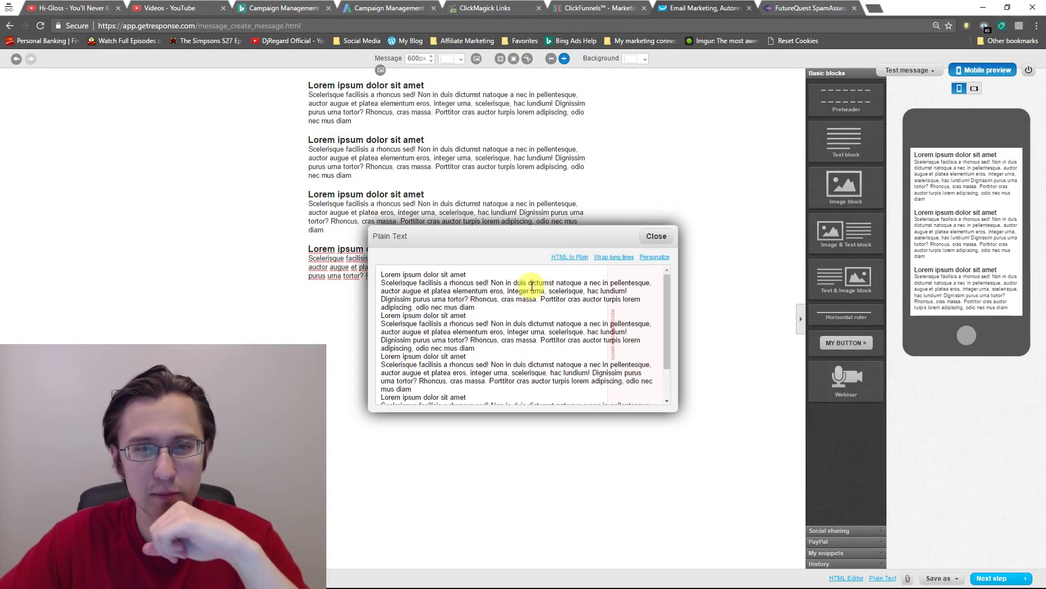
{"action": "left_click", "coordinate": [614, 260]}
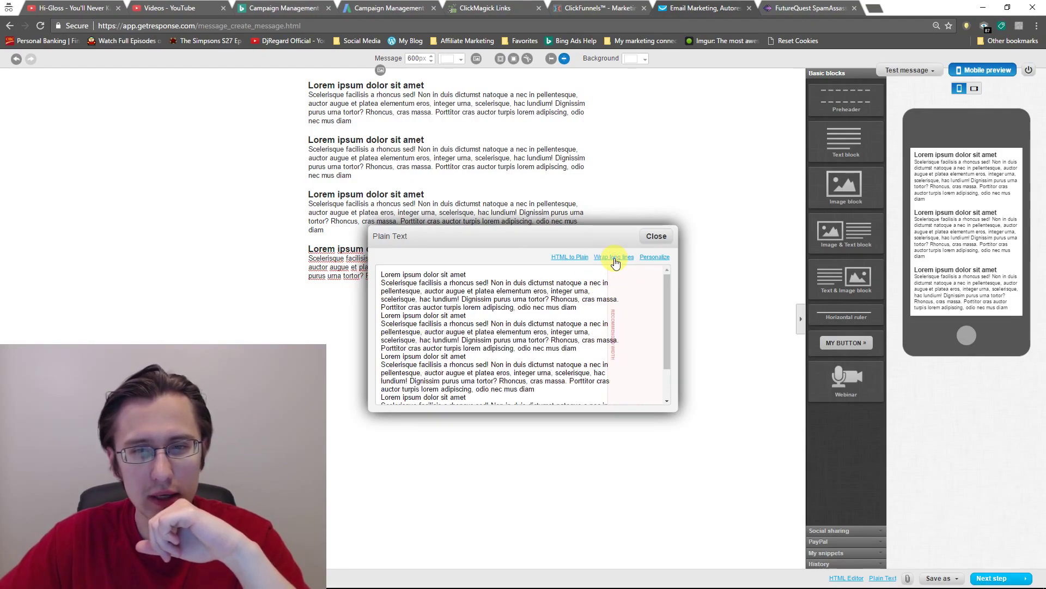
{"action": "left_click", "coordinate": [656, 237]}
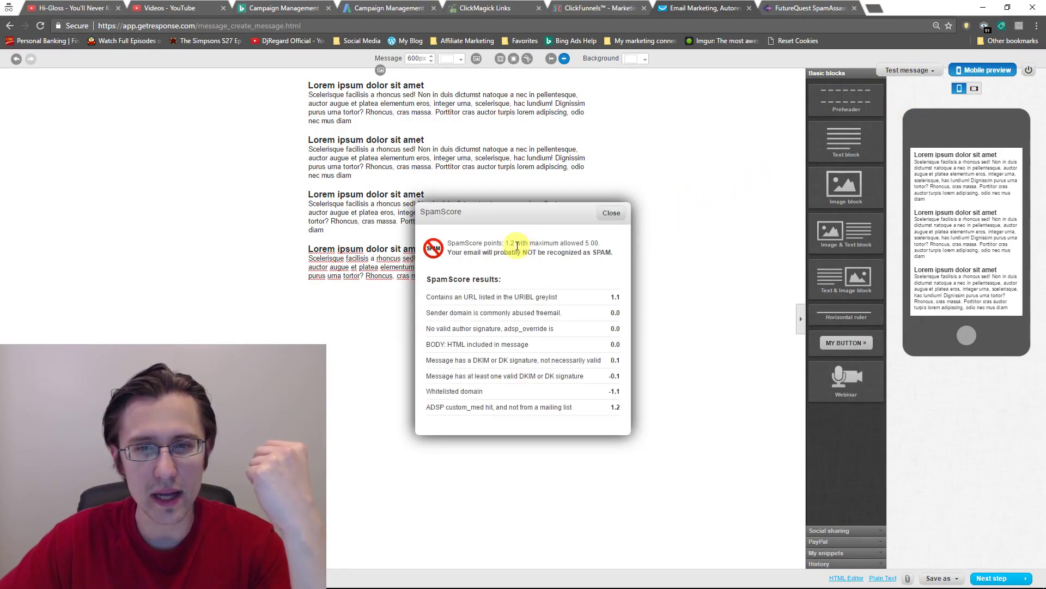
Review the new 1.2 SpamScore and the URIBL greylist item, then close the results
{"action": "left_click_drag", "start_coordinate": [507, 242], "coordinate": [536, 241]}
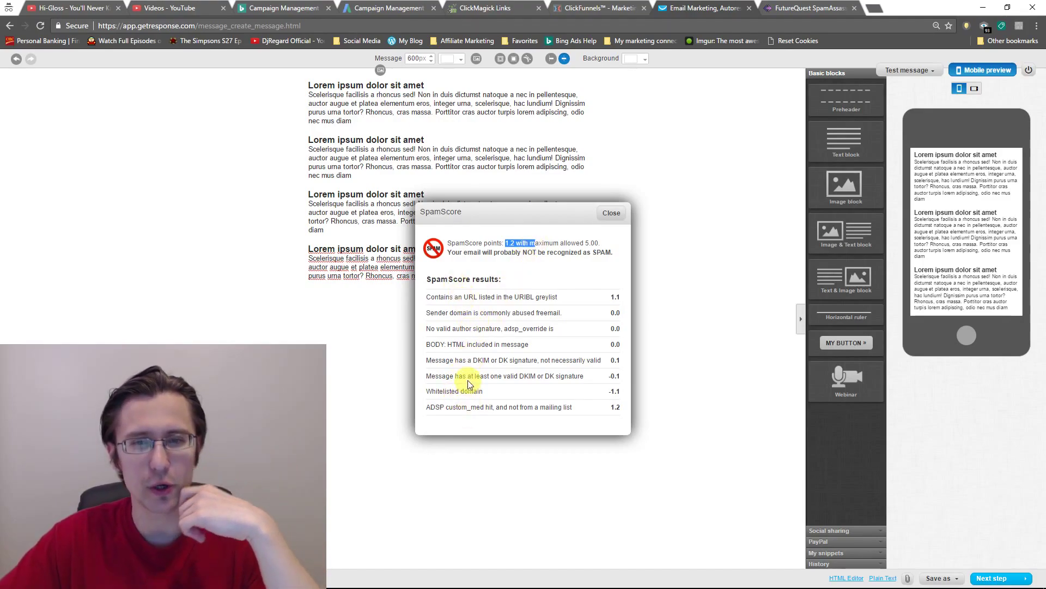
{"action": "left_click_drag", "start_coordinate": [431, 297], "coordinate": [620, 298]}
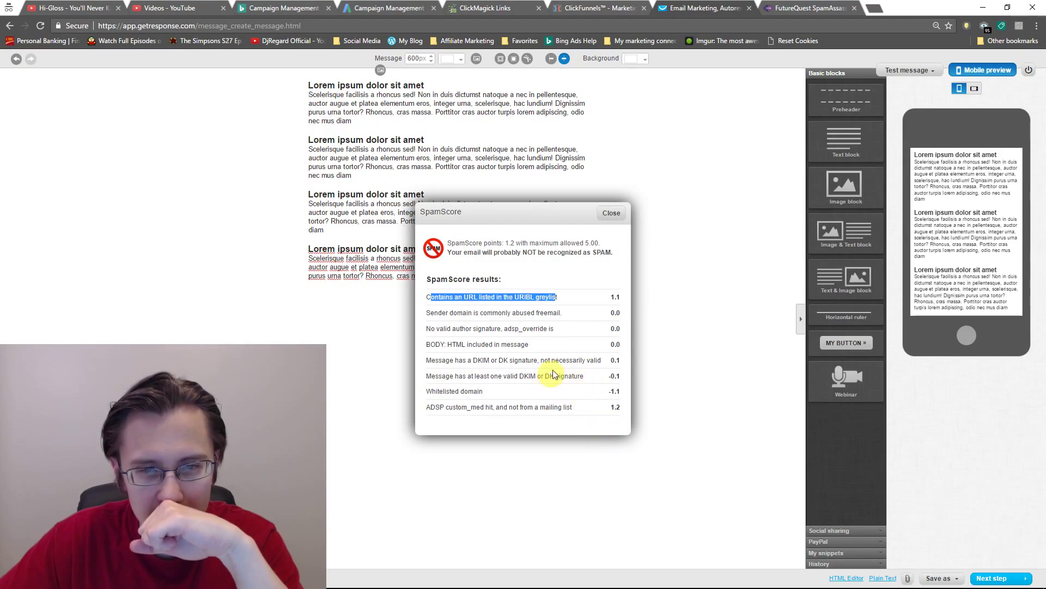
{"action": "left_click", "coordinate": [619, 215]}
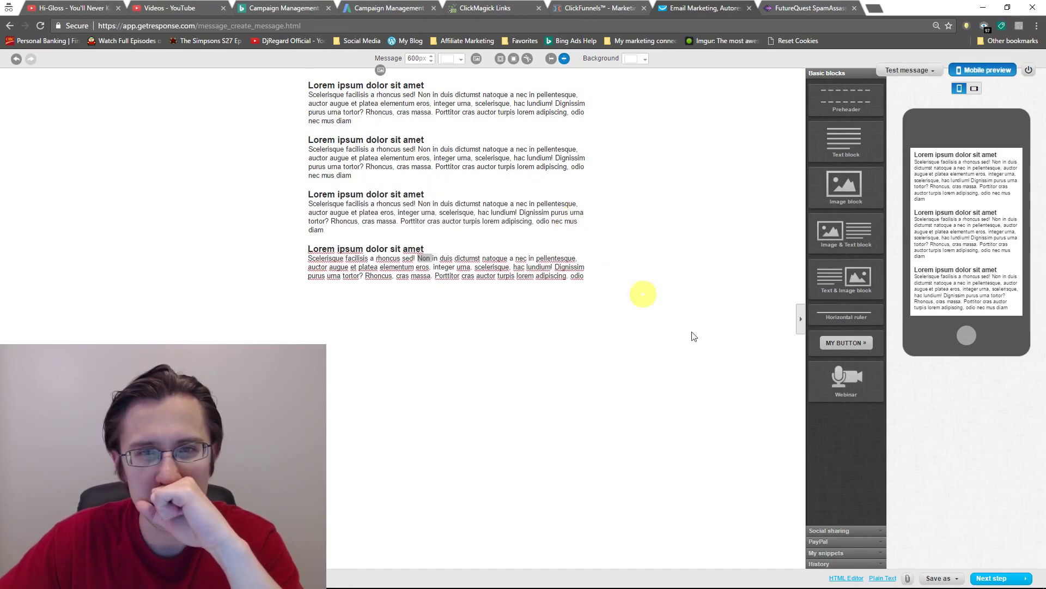
Revisit the day-7 message settings, keeping subject 'weight loss ok?', and return to the content editor
{"action": "left_click", "coordinate": [992, 579]}
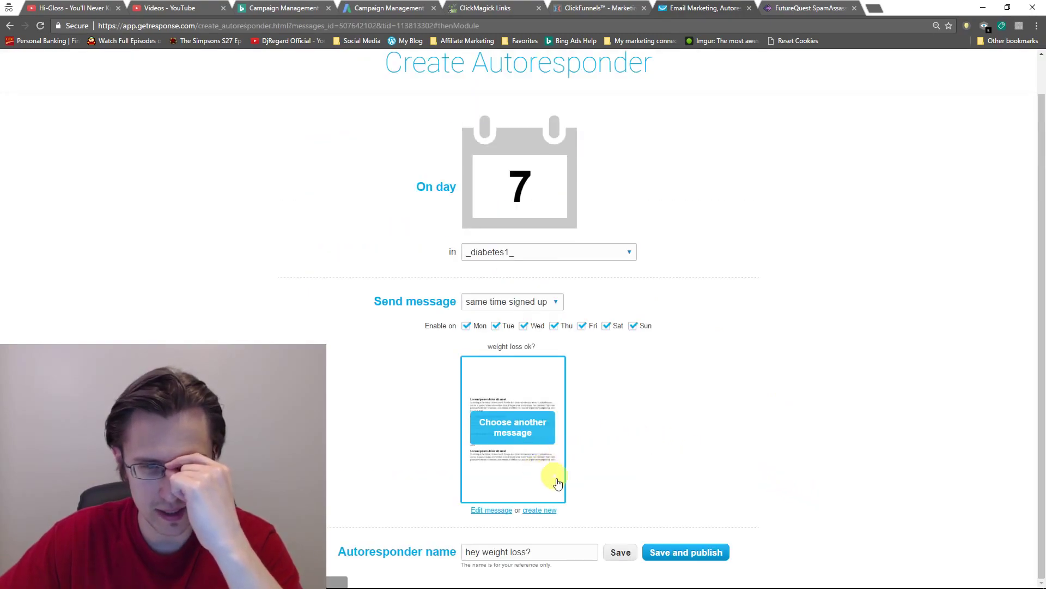
{"action": "left_click", "coordinate": [499, 511]}
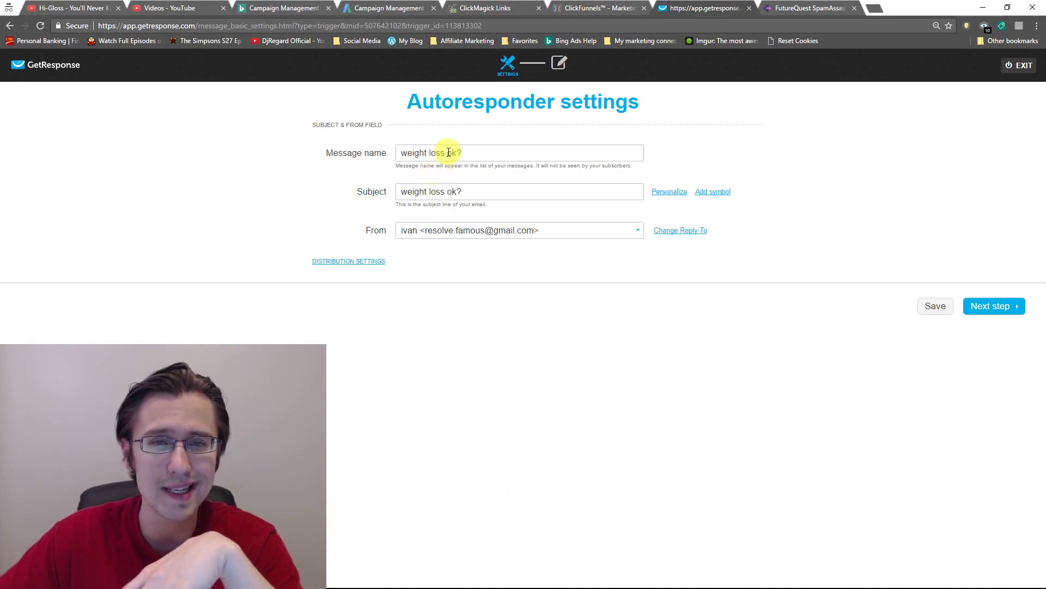
{"action": "left_click_drag", "start_coordinate": [449, 153], "coordinate": [404, 153]}
{"action": "left_click", "coordinate": [463, 192]}
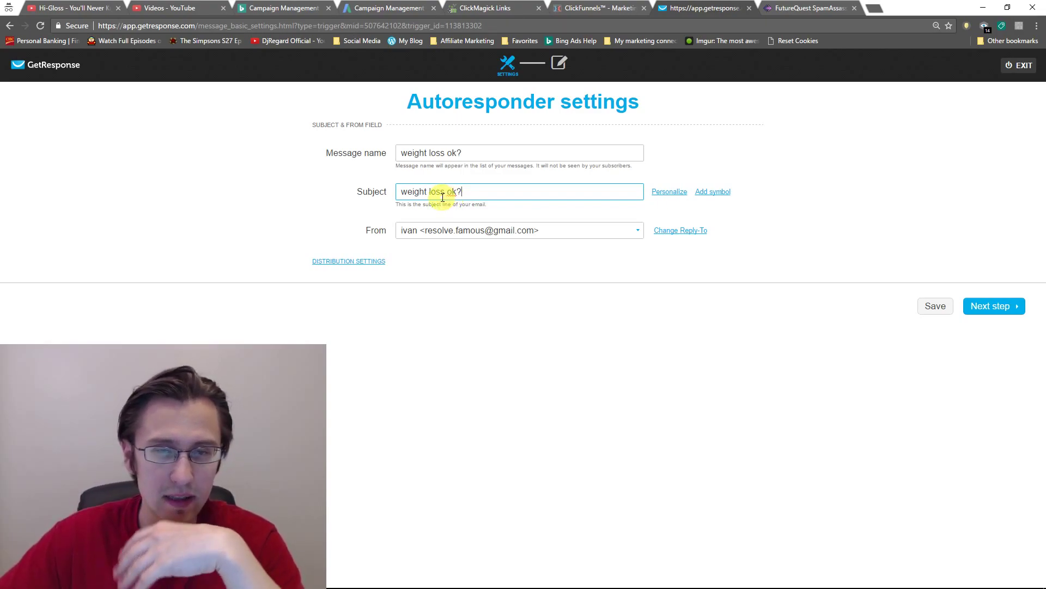
{"action": "left_click", "coordinate": [1004, 304]}
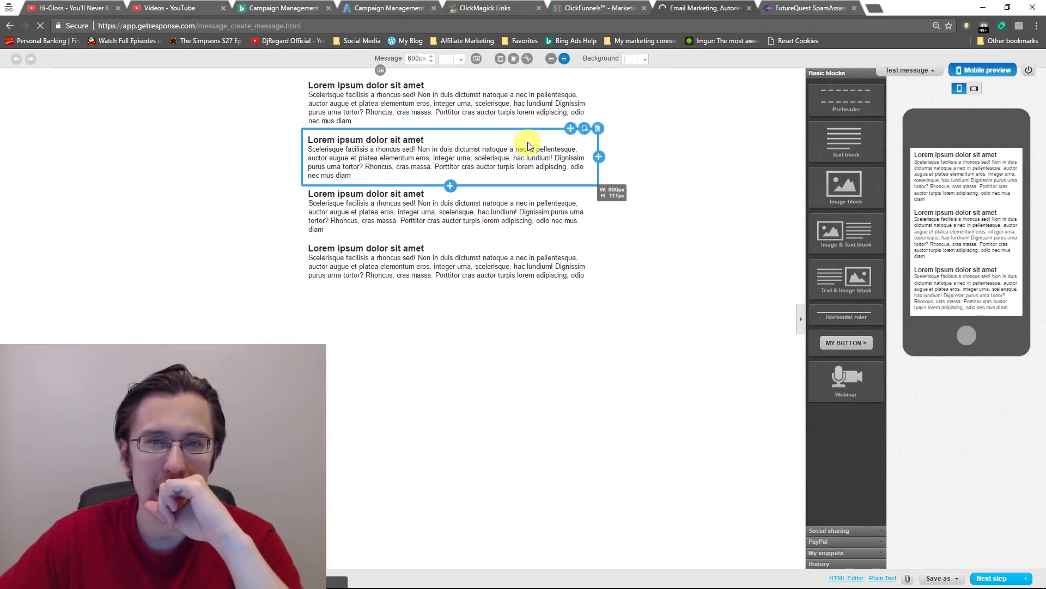
Run SpamScore and inspect individual scores: URIBL greylist 1.1, DKIM signature and -0.1 valid DKIM
{"action": "left_click", "coordinate": [910, 72]}
{"action": "left_click", "coordinate": [899, 117]}
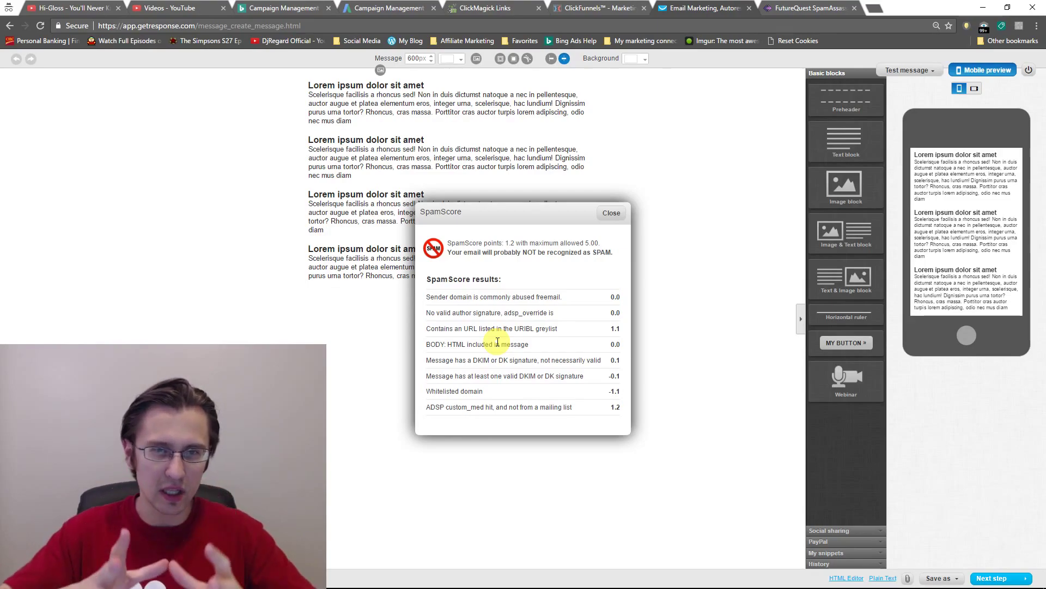
{"action": "double_click", "coordinate": [612, 327]}
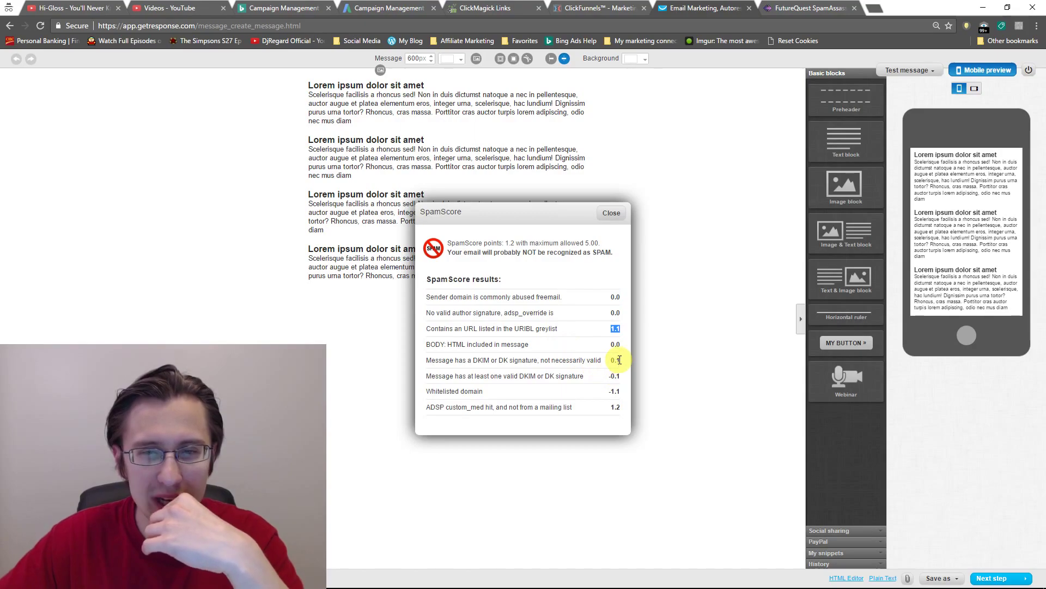
{"action": "left_click_drag", "start_coordinate": [619, 359], "coordinate": [614, 360]}
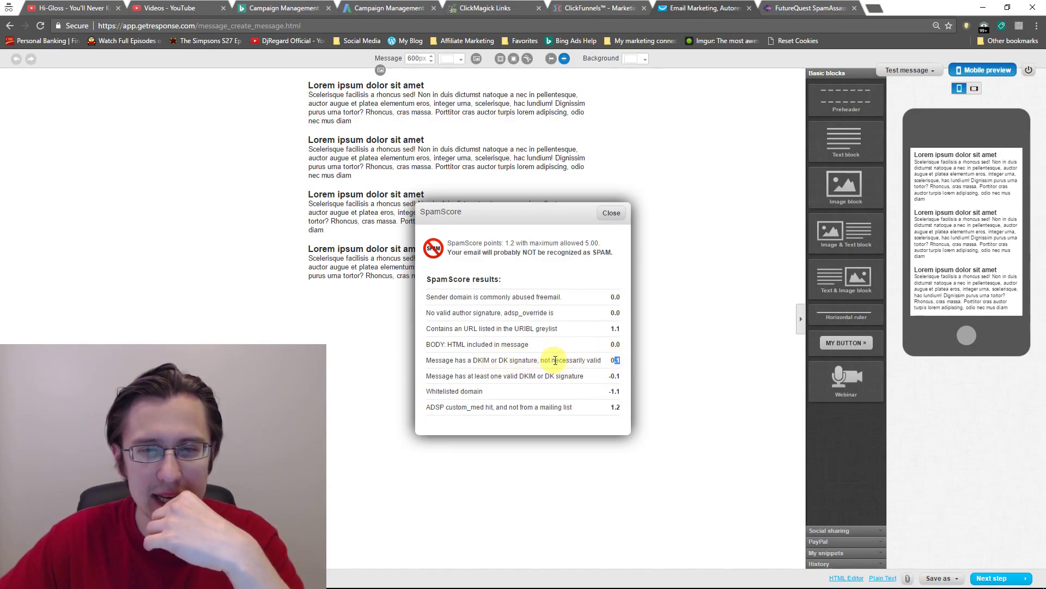
{"action": "left_click_drag", "start_coordinate": [620, 376], "coordinate": [611, 376]}
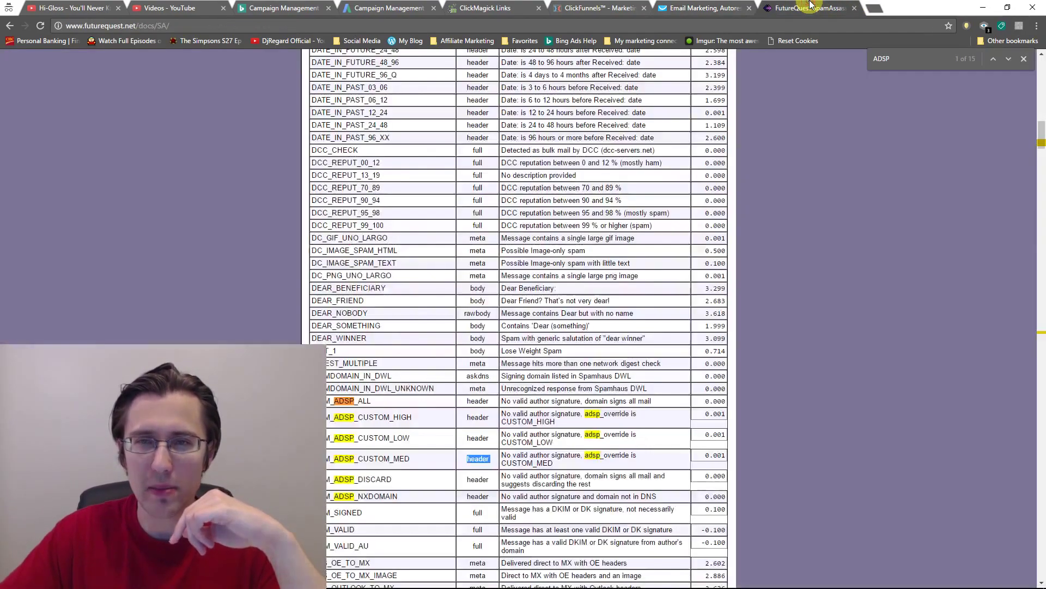
{"action": "left_click", "coordinate": [807, 7]}
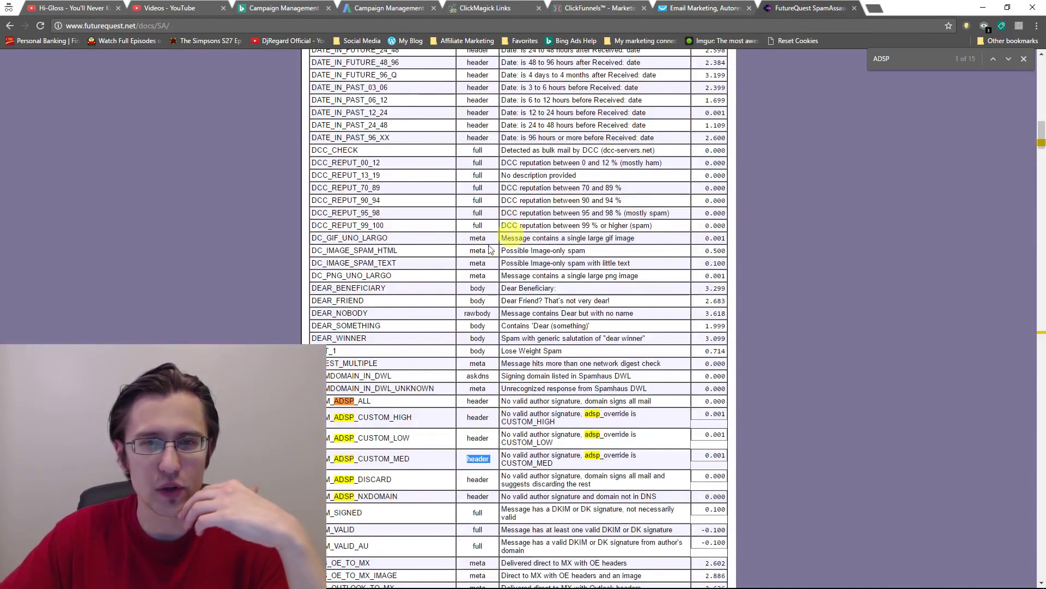
{"action": "scroll", "coordinate": [482, 341], "scroll_direction": "up", "scroll_amount": 4}
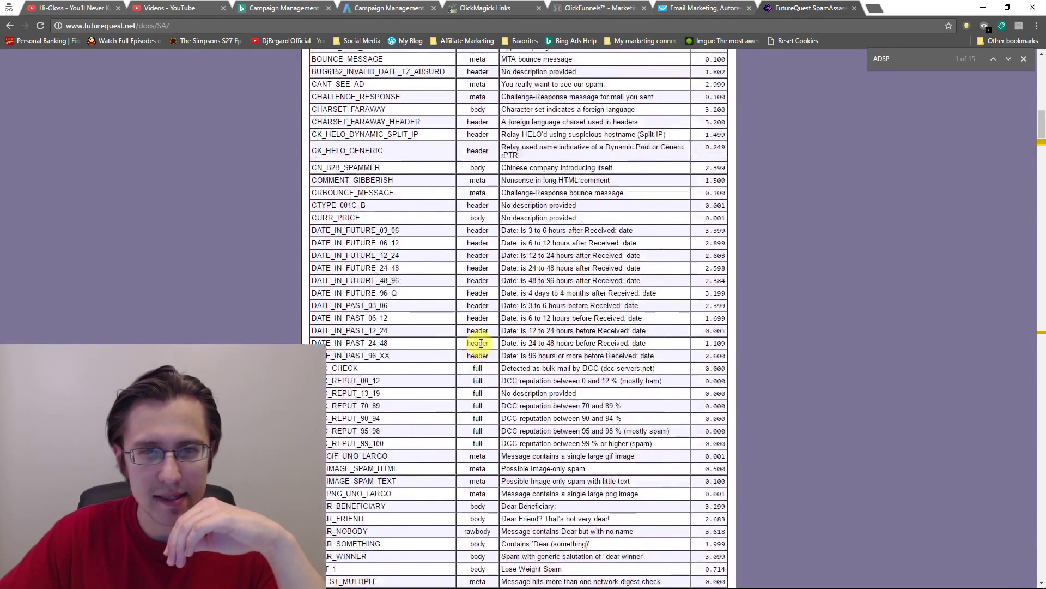
{"action": "scroll", "coordinate": [481, 343], "scroll_direction": "up", "scroll_amount": 15}
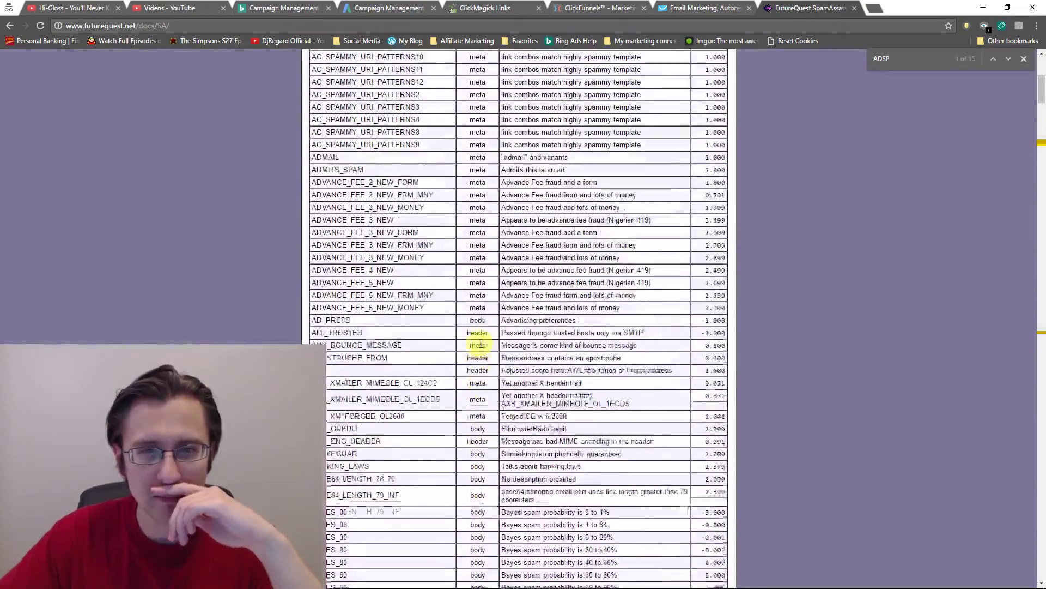
{"action": "scroll", "coordinate": [481, 342], "scroll_direction": "up", "scroll_amount": 4}
{"action": "scroll", "coordinate": [563, 225], "scroll_direction": "down", "scroll_amount": 1}
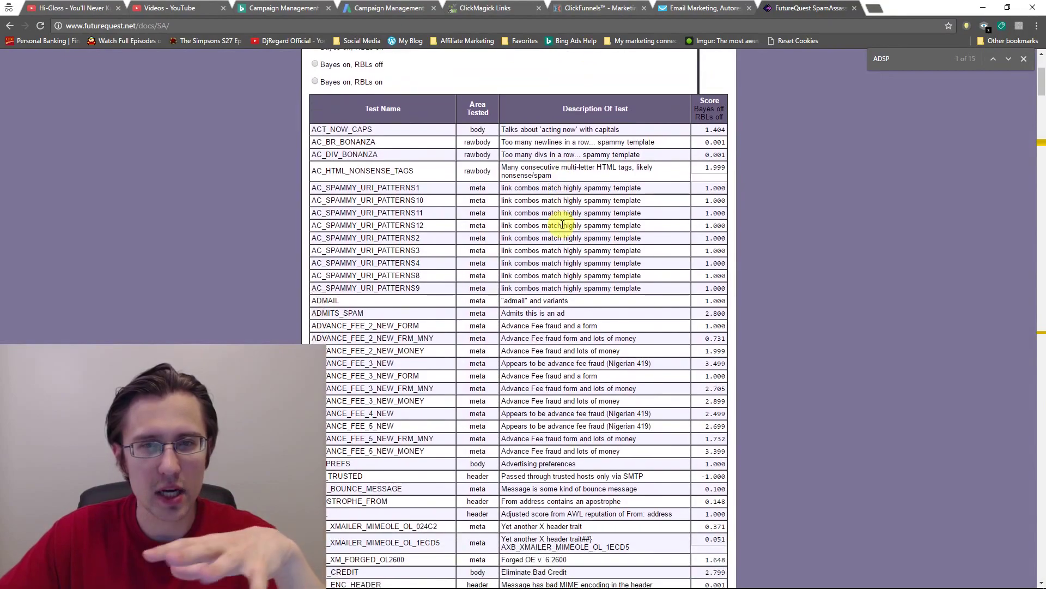
{"action": "scroll", "coordinate": [563, 225], "scroll_direction": "up", "scroll_amount": 3}
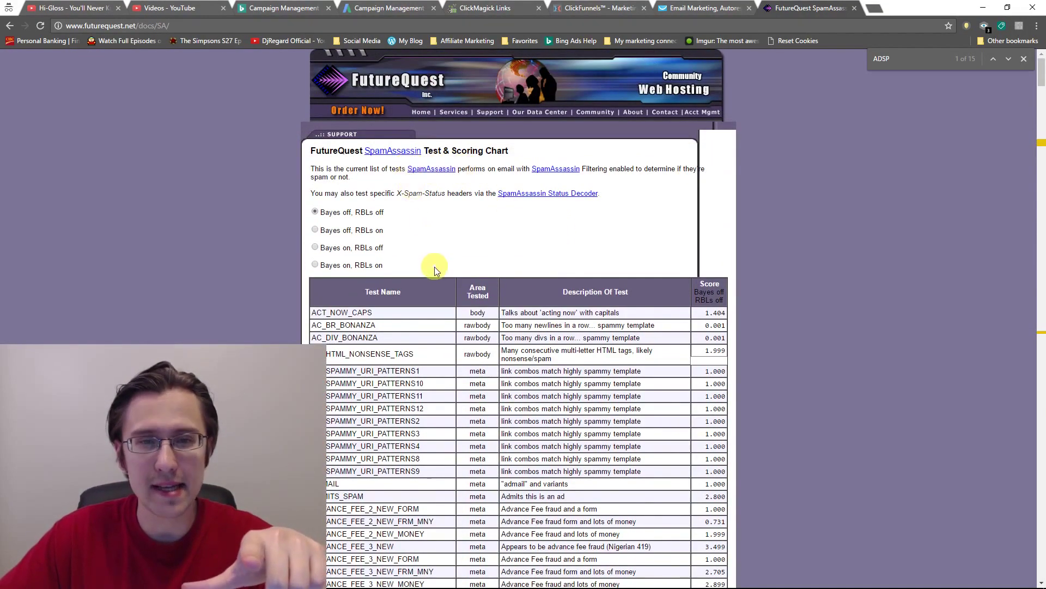
{"action": "scroll", "coordinate": [436, 266], "scroll_direction": "down", "scroll_amount": 6}
{"action": "scroll", "coordinate": [458, 234], "scroll_direction": "up", "scroll_amount": 4}
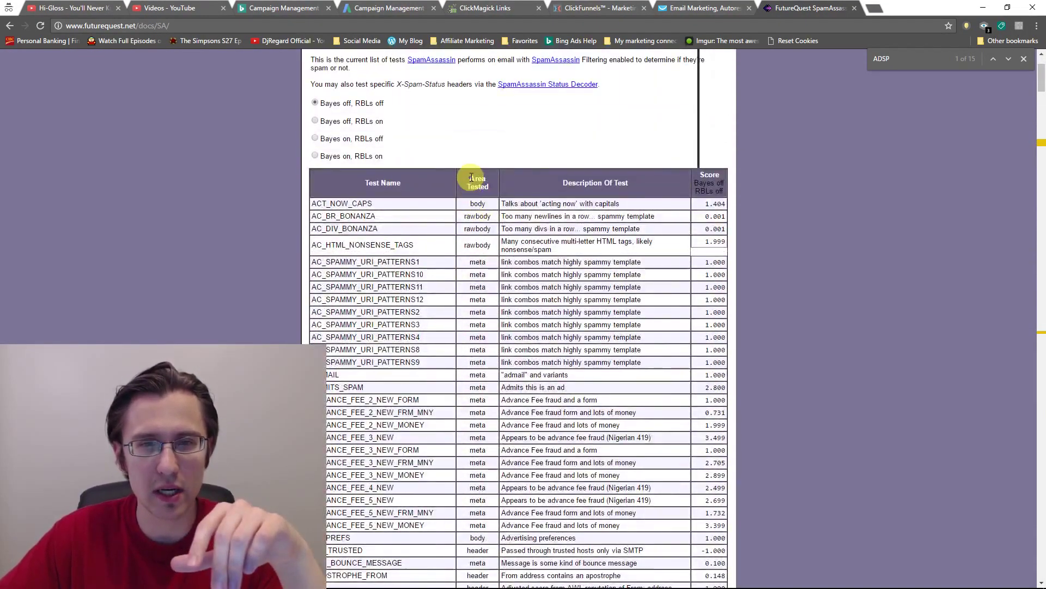
{"action": "left_click_drag", "start_coordinate": [472, 177], "coordinate": [485, 185]}
{"action": "scroll", "coordinate": [489, 187], "scroll_direction": "down", "scroll_amount": 15}
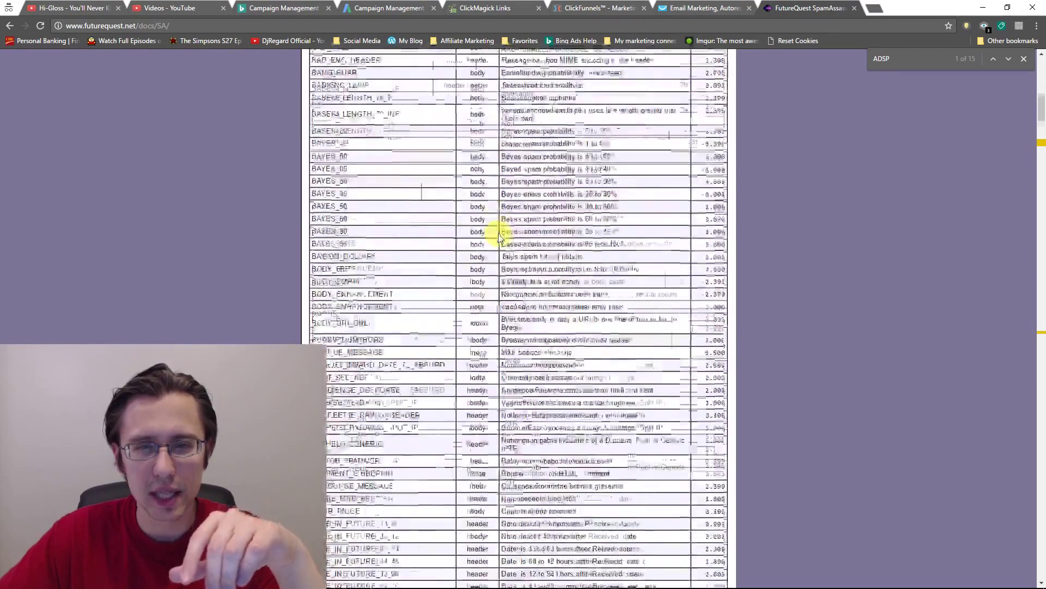
{"action": "left_click", "coordinate": [700, 8]}
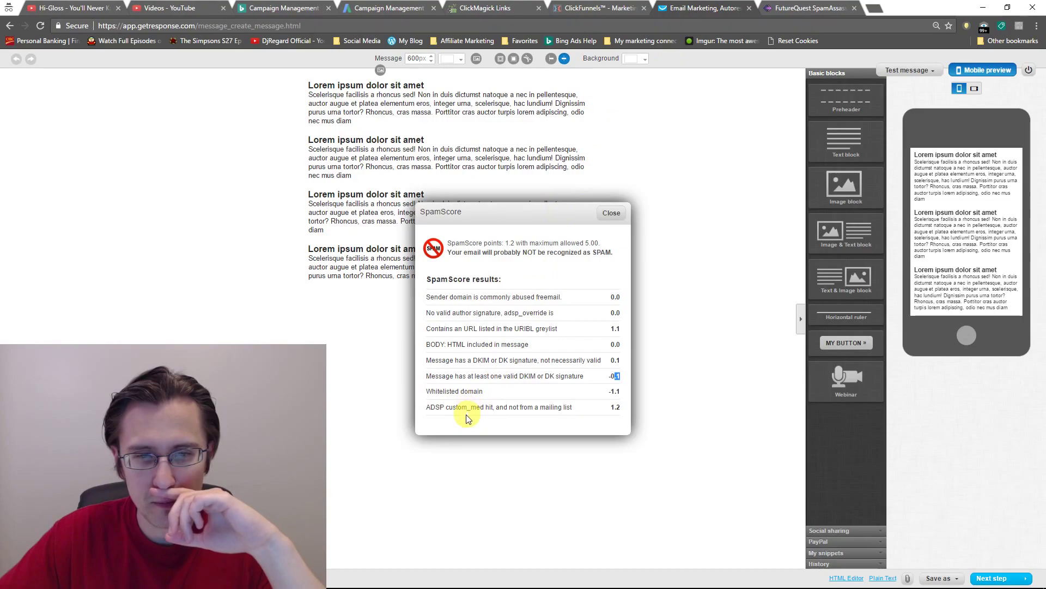
Select the ADSP custom_med result line and bring up the SpamAssassin scoring chart
{"action": "left_click_drag", "start_coordinate": [428, 408], "coordinate": [551, 406]}
{"action": "left_click", "coordinate": [578, 406]}
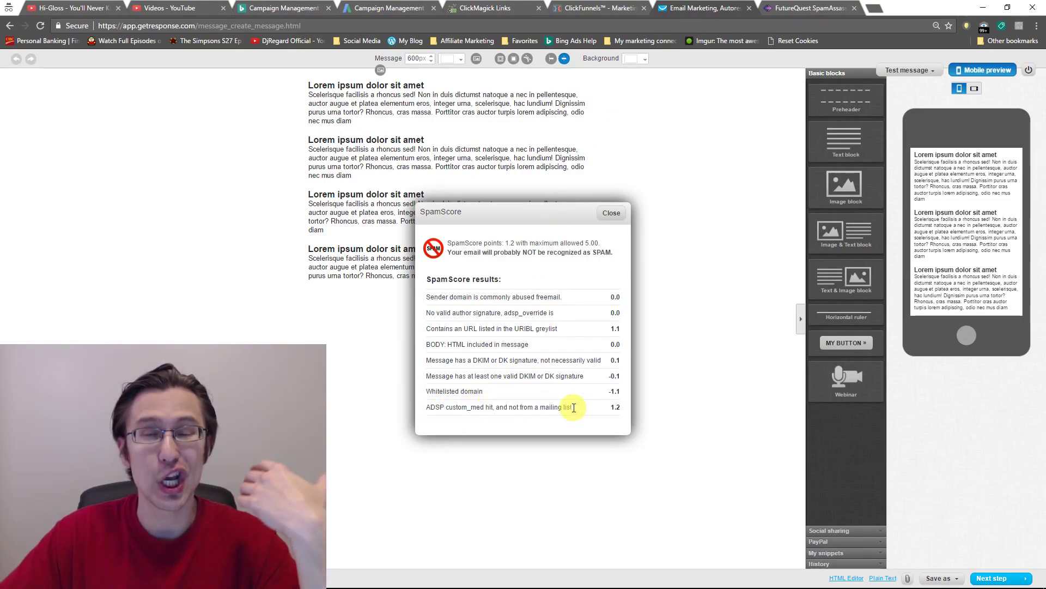
{"action": "triple_click", "coordinate": [572, 406]}
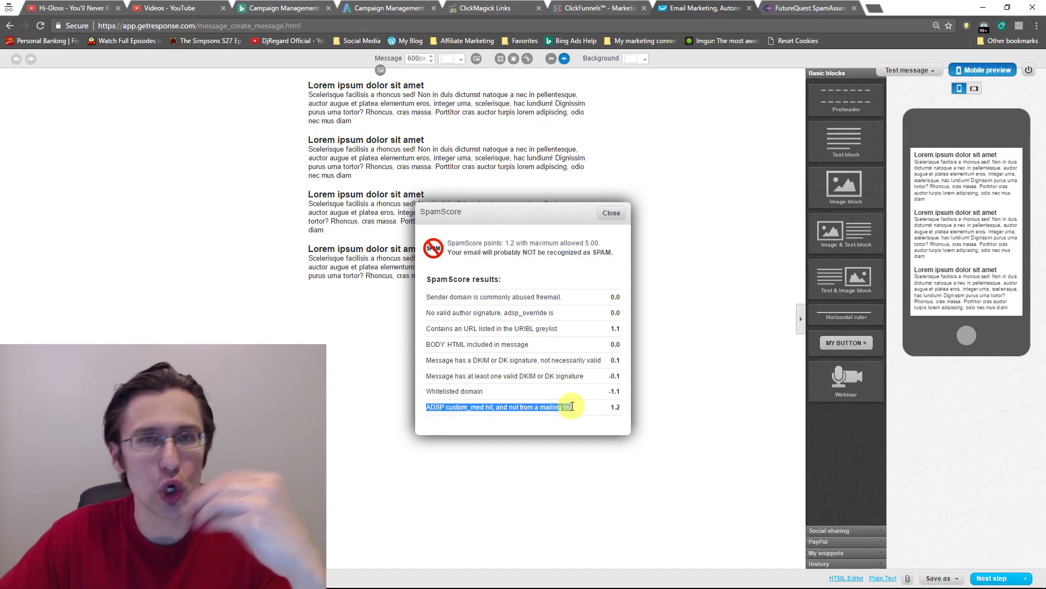
{"action": "left_click", "coordinate": [799, 5]}
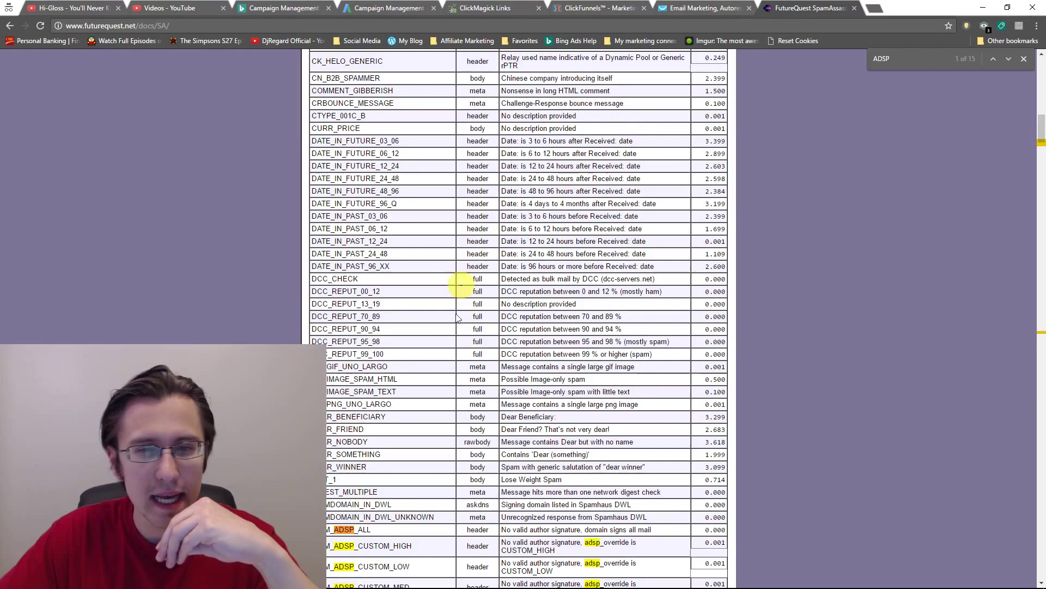
Find and select the ADSP CUSTOM_MED rule description, then go back to GetResponse
{"action": "scroll", "coordinate": [436, 349], "scroll_direction": "down", "scroll_amount": 3}
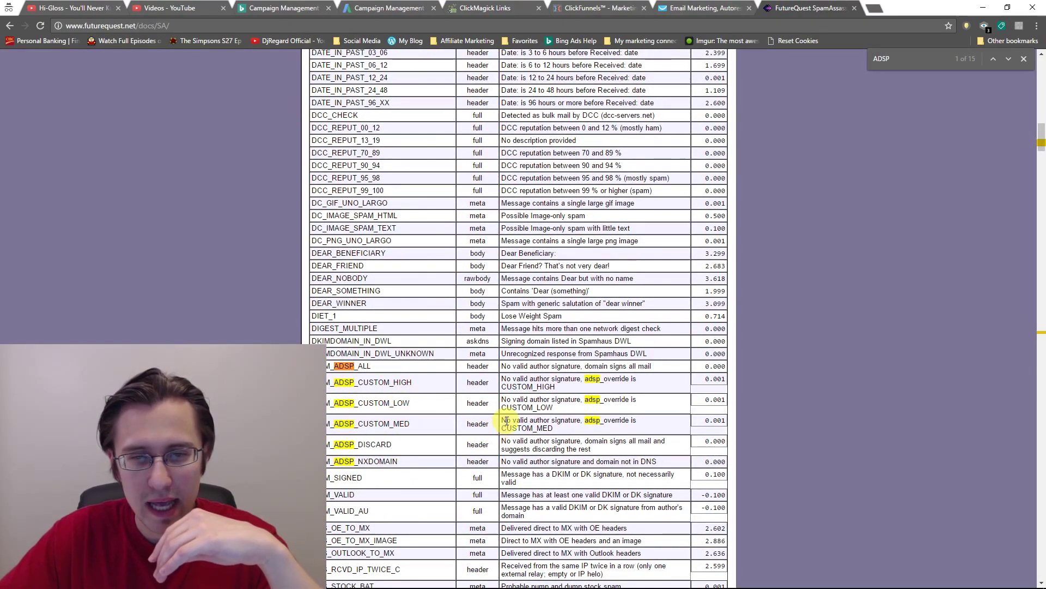
{"action": "mouse_move", "coordinate": [502, 419]}
{"action": "left_mouse_down"}
{"action": "mouse_move", "coordinate": [594, 427]}
{"action": "mouse_move", "coordinate": [584, 434]}
{"action": "left_mouse_up"}
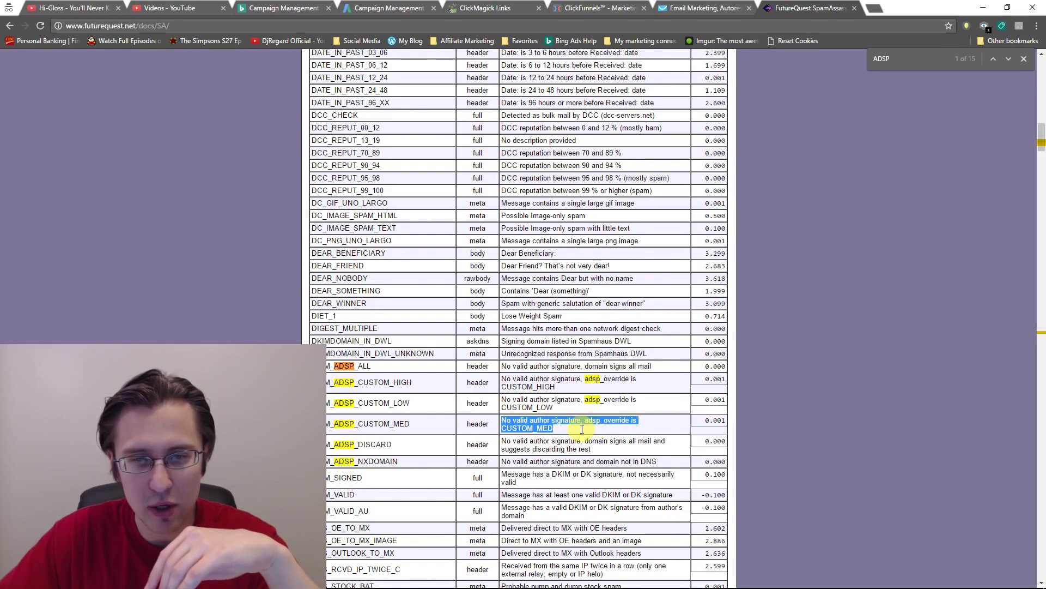
{"action": "left_click", "coordinate": [703, 7]}
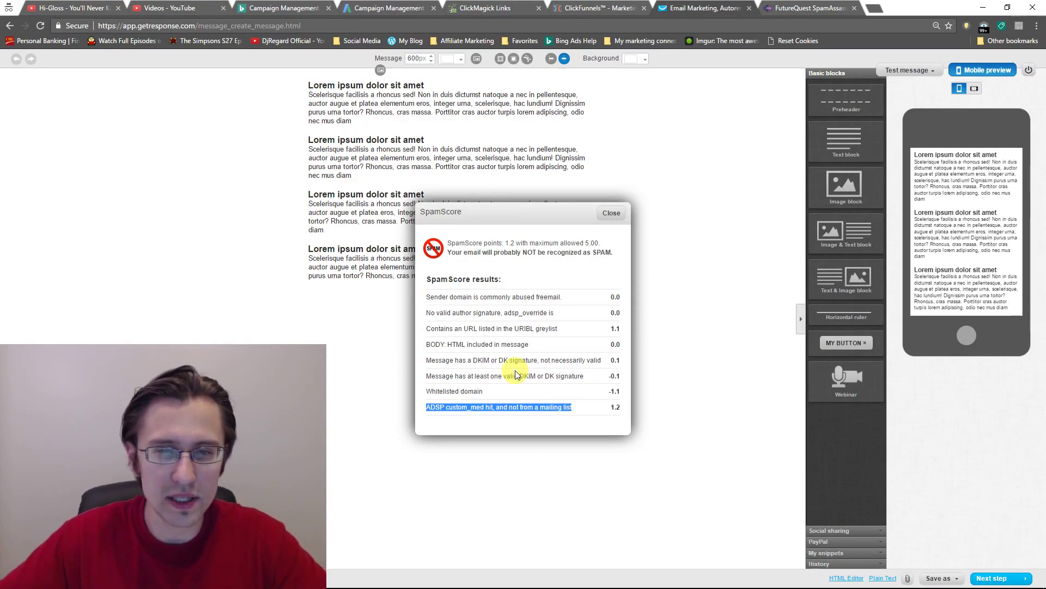
Rerun the SpamScore check, still 1.2 points, and continue to the autoresponder settings
{"action": "left_click", "coordinate": [611, 212]}
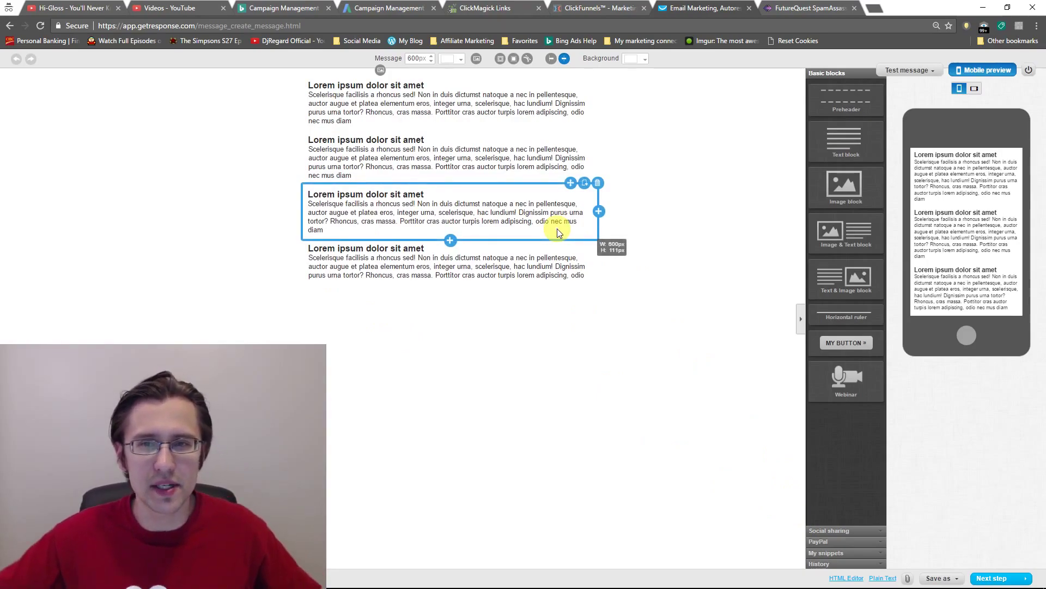
{"action": "left_click", "coordinate": [907, 71]}
{"action": "left_click", "coordinate": [900, 116]}
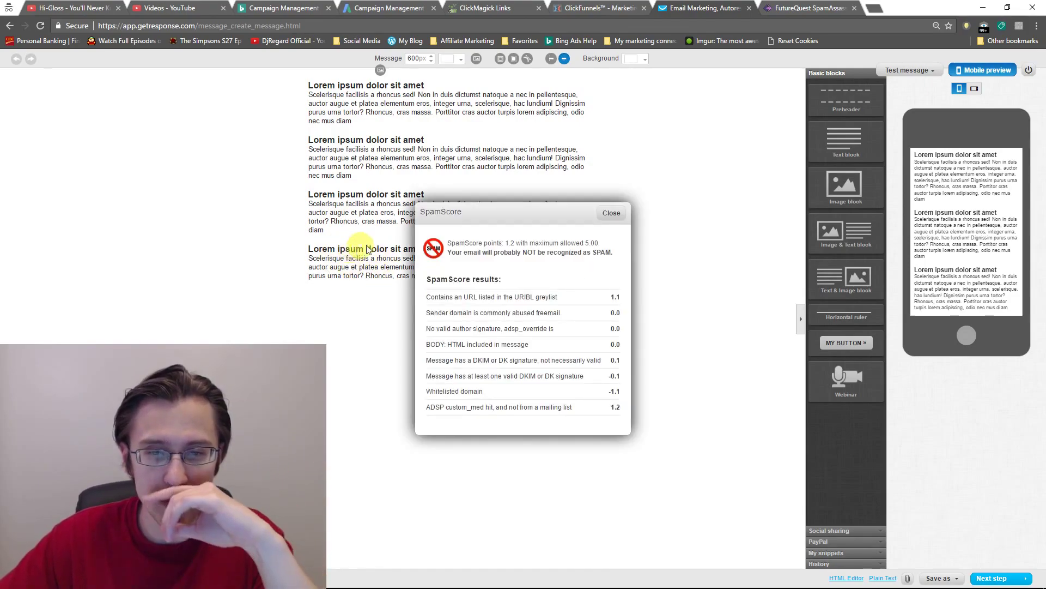
{"action": "left_click", "coordinate": [611, 213]}
{"action": "left_click", "coordinate": [992, 578]}
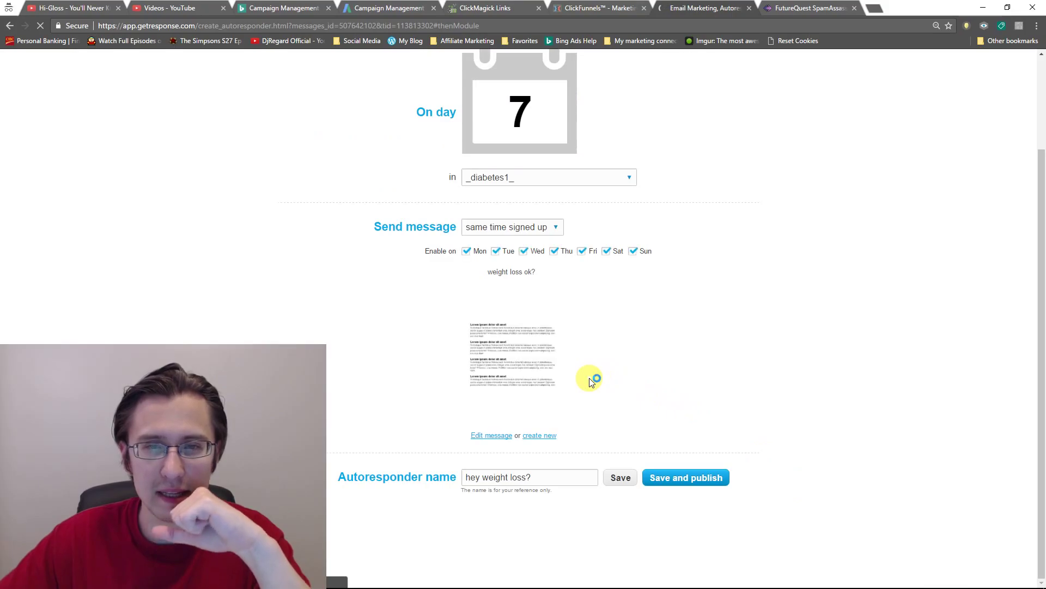
Publish the day-7 autoresponder, then open the day-4 email in the message editor
{"action": "left_click", "coordinate": [679, 547]}
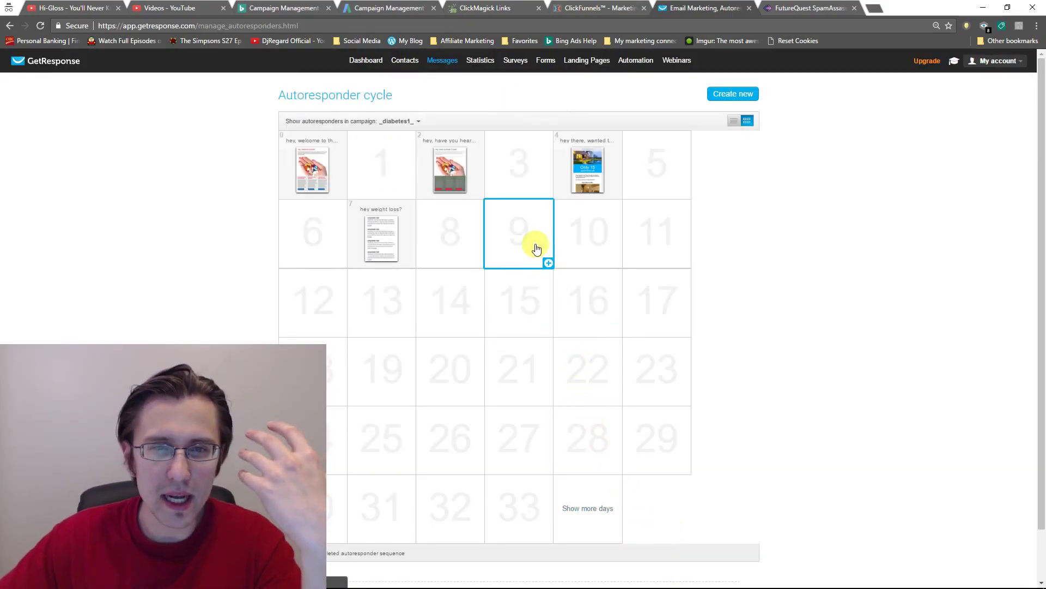
{"action": "mouse_move", "coordinate": [599, 157]}
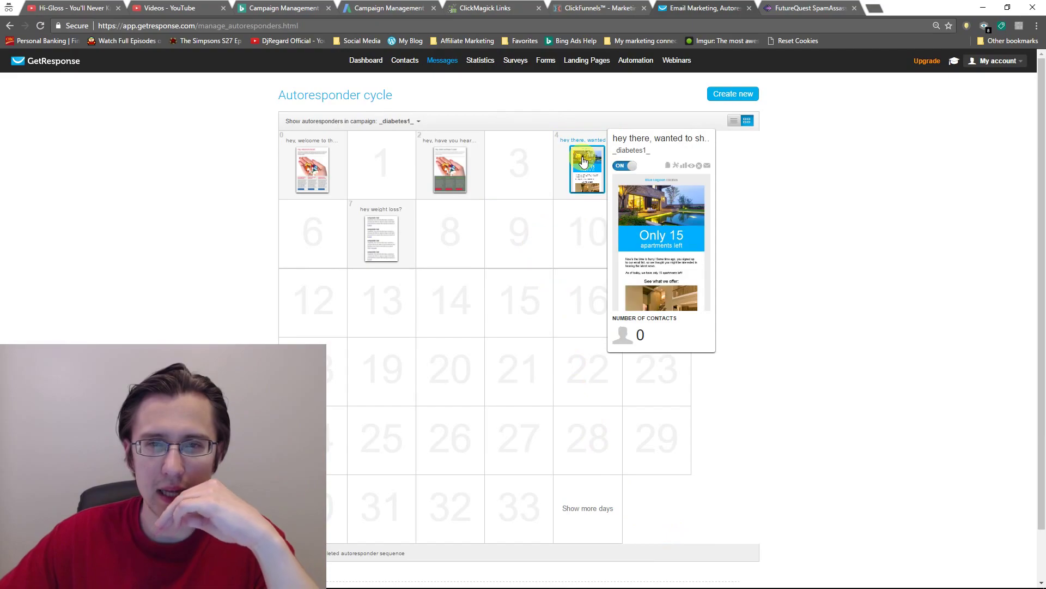
{"action": "left_click", "coordinate": [674, 166]}
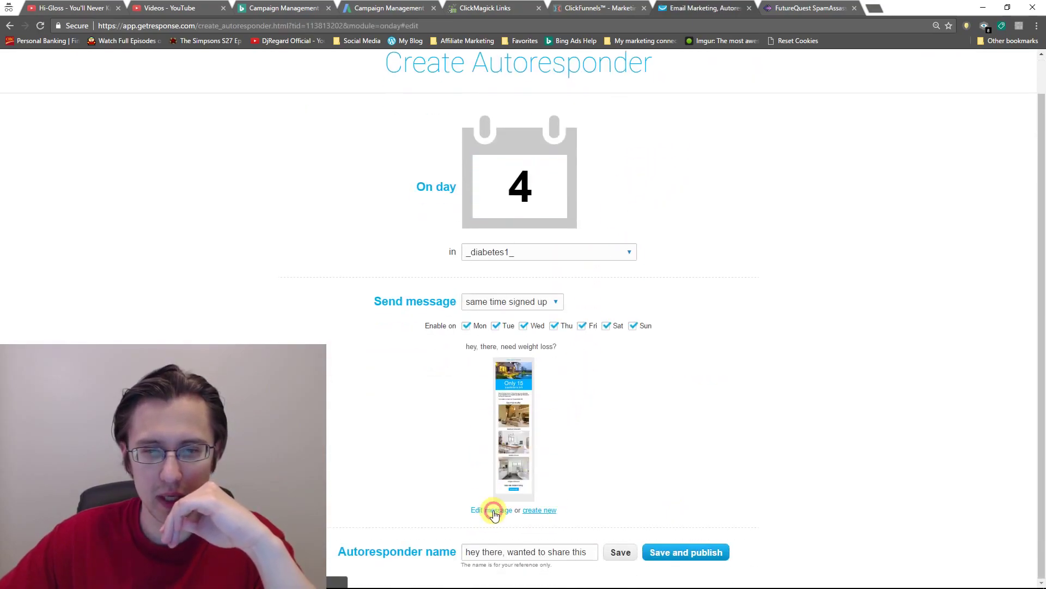
{"action": "left_click", "coordinate": [494, 511]}
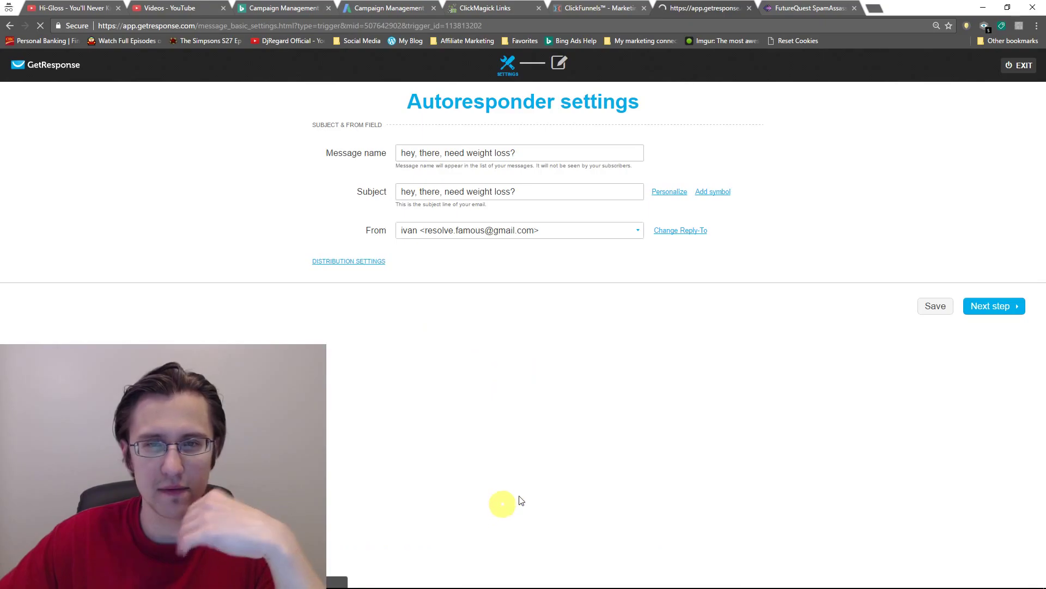
{"action": "left_click", "coordinate": [1004, 304]}
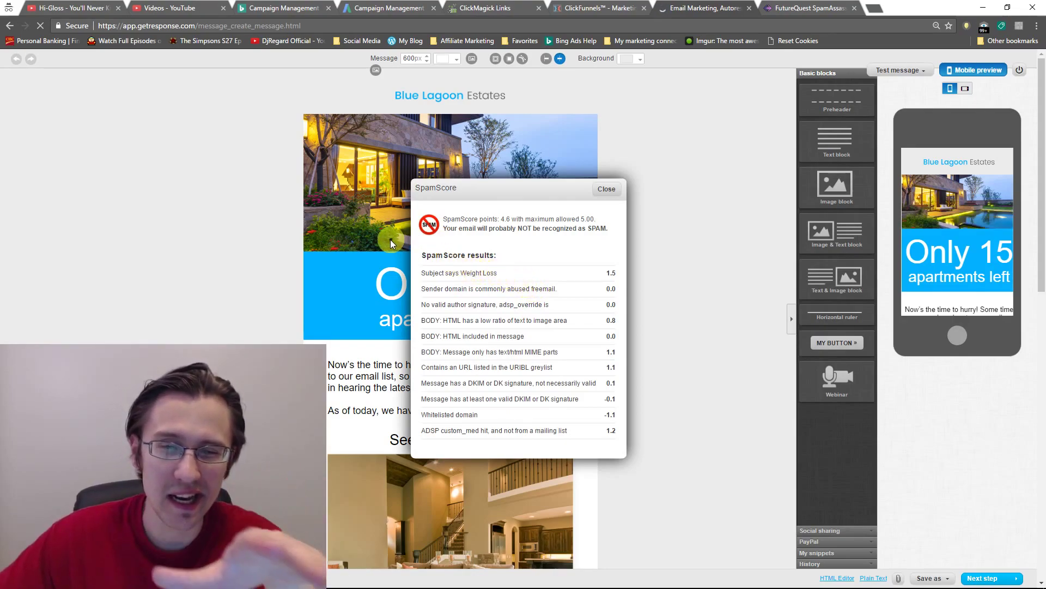
Review the 'Subject says Weight Loss' and low text-to-image ratio SpamScore items
{"action": "triple_click", "coordinate": [607, 276]}
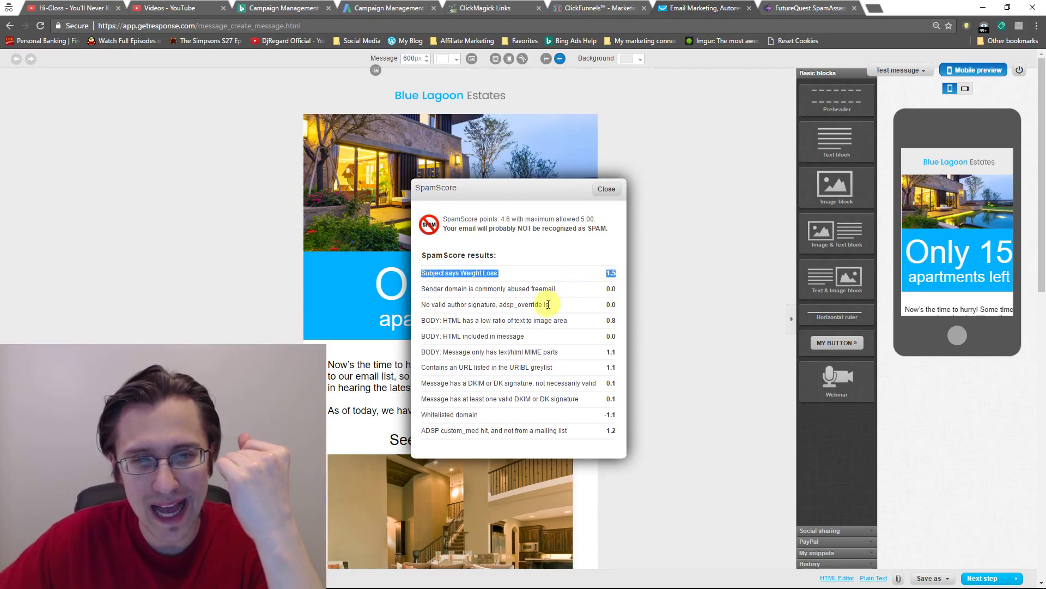
{"action": "left_click", "coordinate": [446, 320]}
{"action": "left_click_drag", "start_coordinate": [447, 320], "coordinate": [564, 321]}
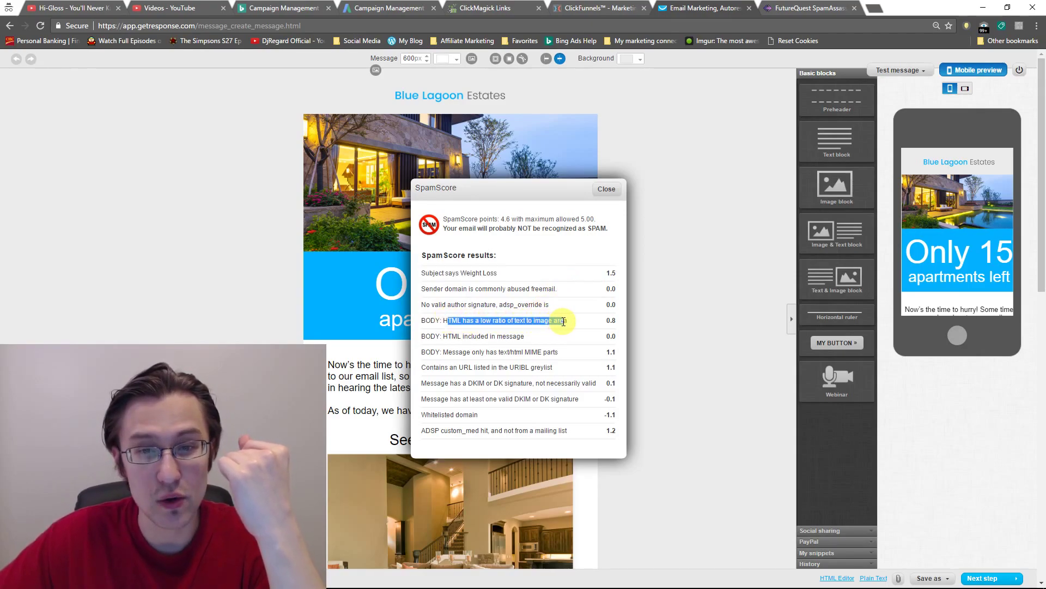
{"action": "left_click", "coordinate": [606, 189]}
Shrink the living-room image within its block in the email
{"action": "scroll", "coordinate": [561, 316], "scroll_direction": "down", "scroll_amount": 6}
{"action": "scroll", "coordinate": [560, 319], "scroll_direction": "down", "scroll_amount": 5}
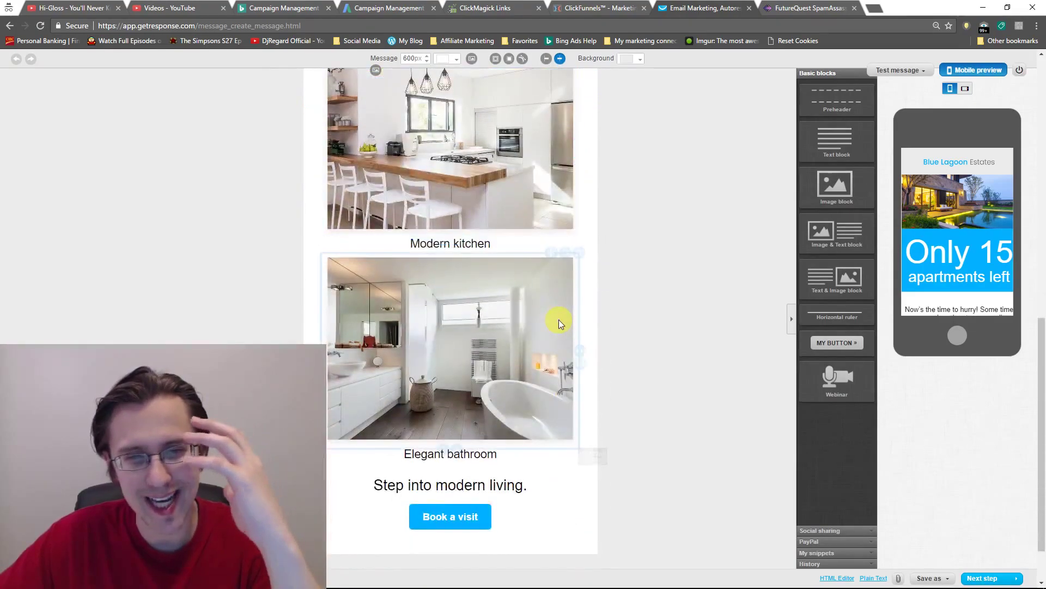
{"action": "scroll", "coordinate": [567, 300], "scroll_direction": "up", "scroll_amount": 2}
{"action": "scroll", "coordinate": [570, 295], "scroll_direction": "up", "scroll_amount": 7}
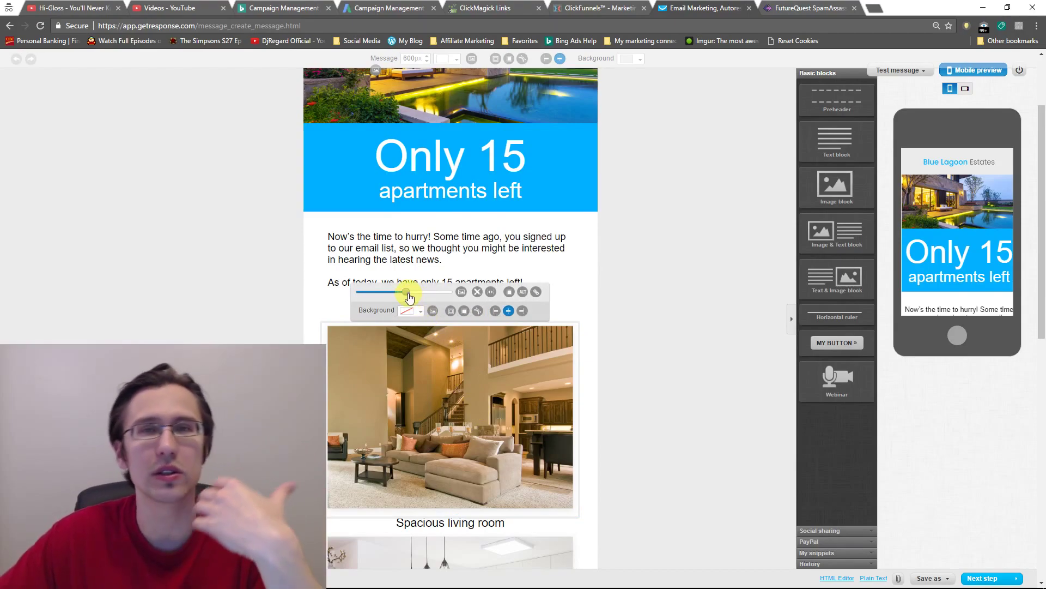
{"action": "left_click_drag", "start_coordinate": [410, 296], "coordinate": [383, 298]}
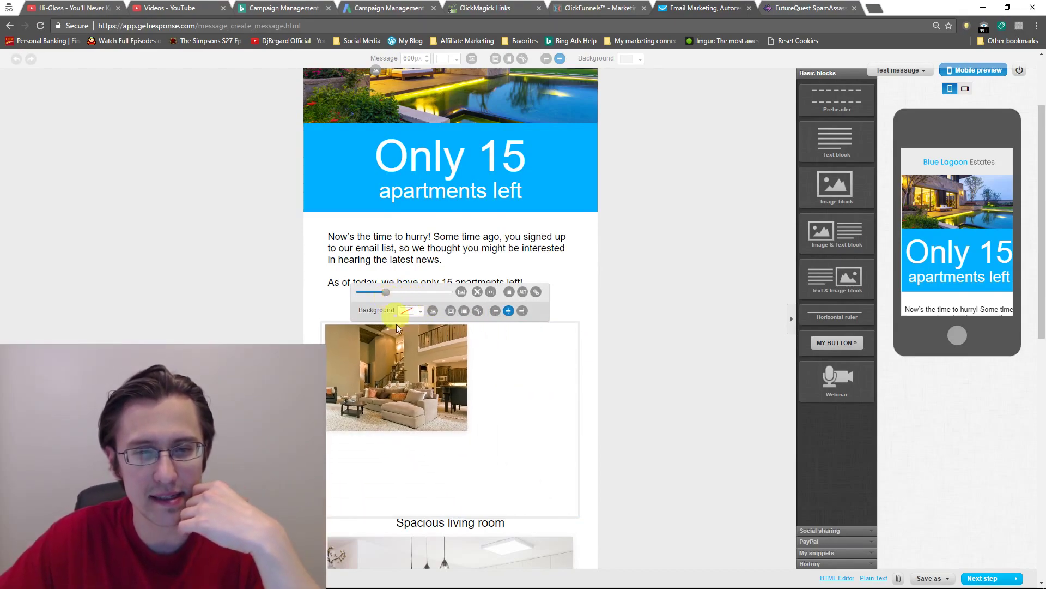
{"action": "left_click", "coordinate": [511, 516]}
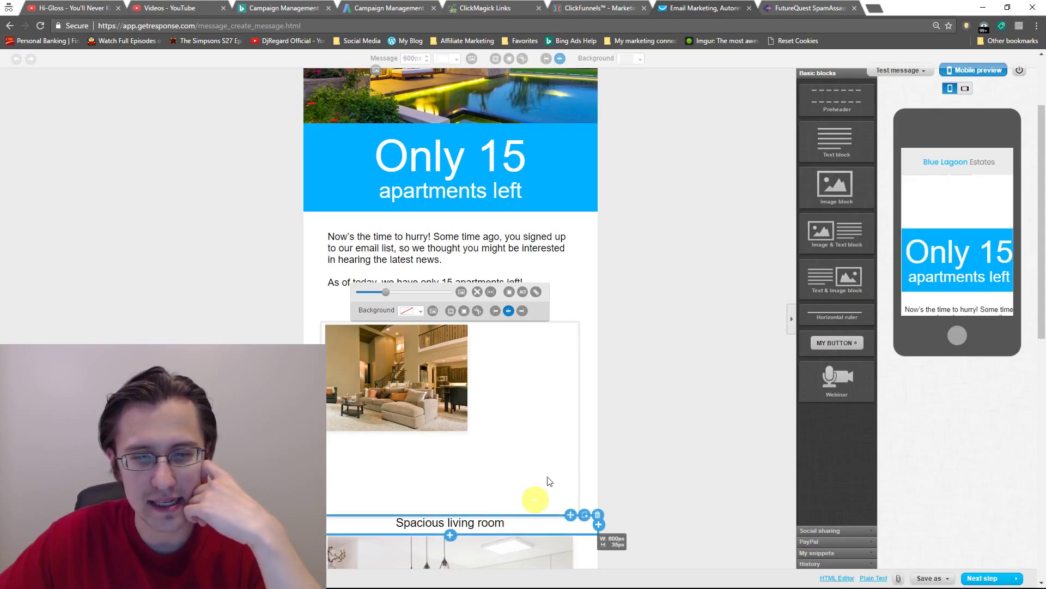
{"action": "left_click", "coordinate": [677, 352]}
Rerun SpamScore, now 3.1 of 5.00, and examine the text/html MIME parts item
{"action": "left_click", "coordinate": [902, 70]}
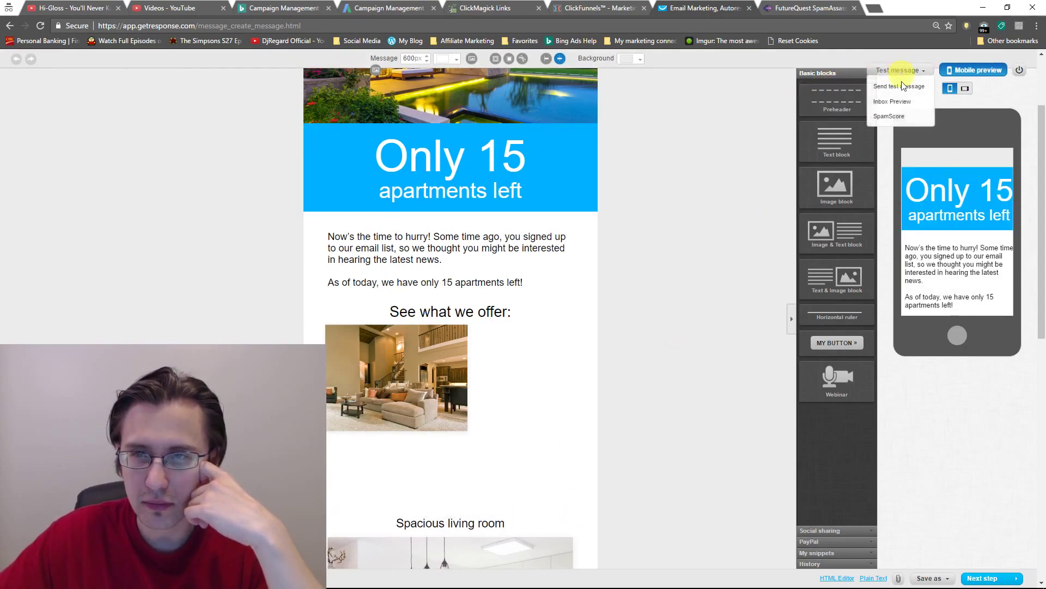
{"action": "left_click", "coordinate": [899, 117]}
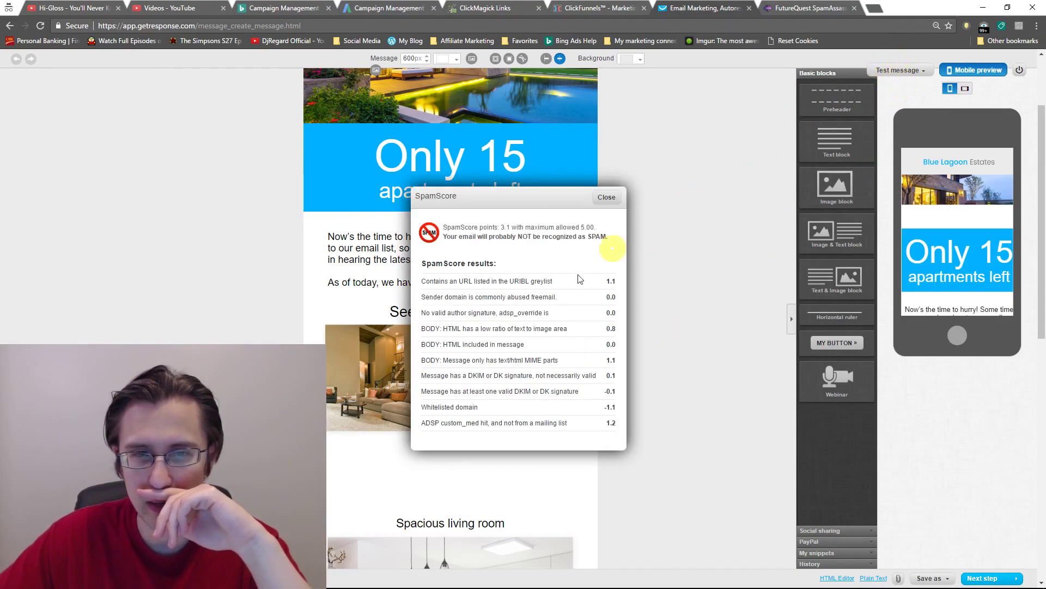
{"action": "double_click", "coordinate": [504, 226]}
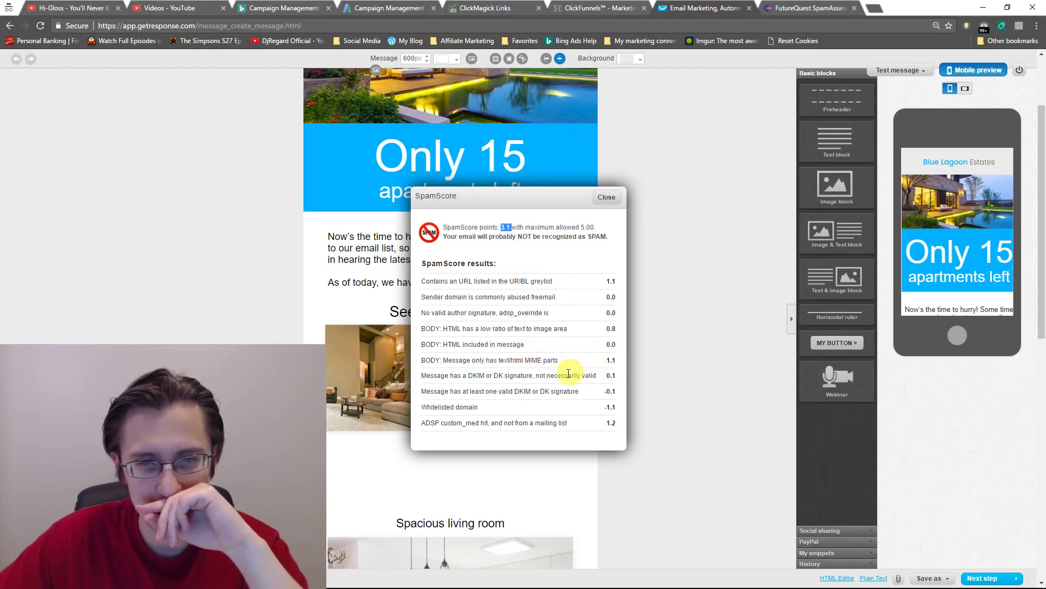
{"action": "left_click", "coordinate": [431, 357]}
{"action": "left_click_drag", "start_coordinate": [436, 357], "coordinate": [556, 360]}
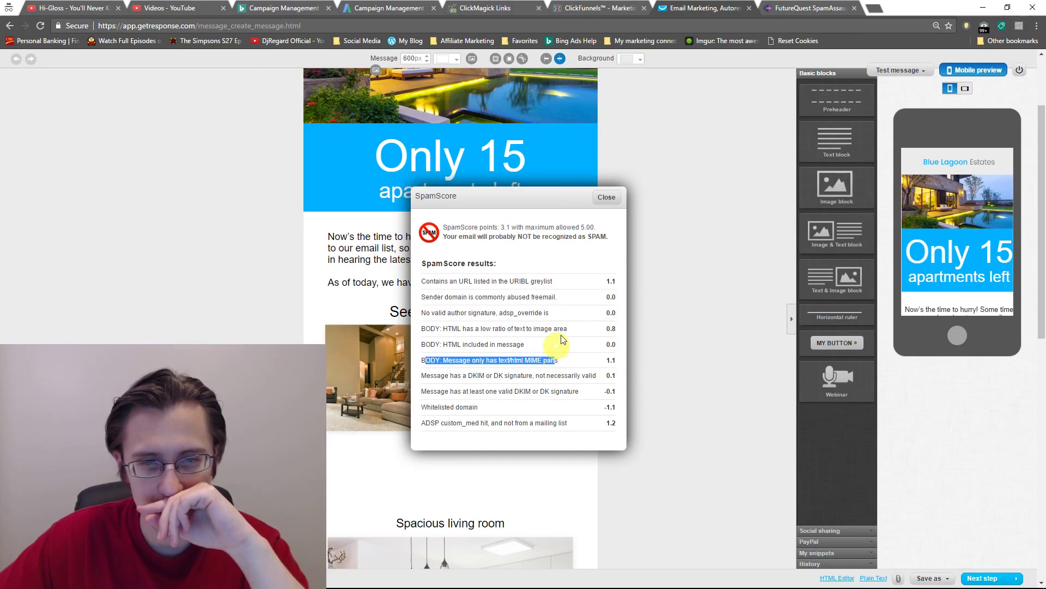
Generate a plain-text version from the HTML email with long lines wrapped
{"action": "left_click", "coordinate": [607, 197]}
{"action": "left_click", "coordinate": [873, 578]}
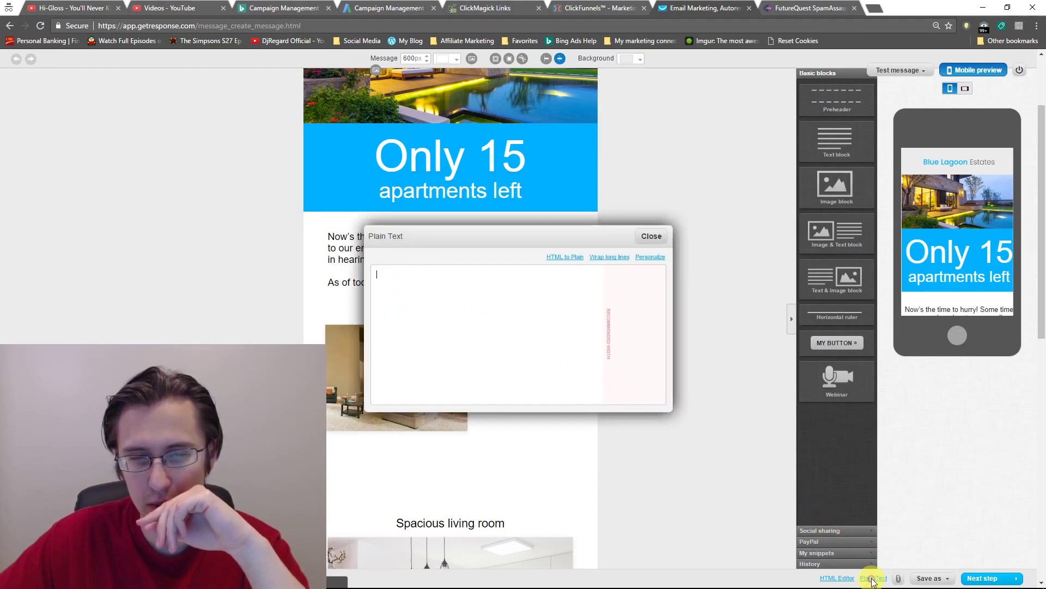
{"action": "left_click", "coordinate": [567, 258]}
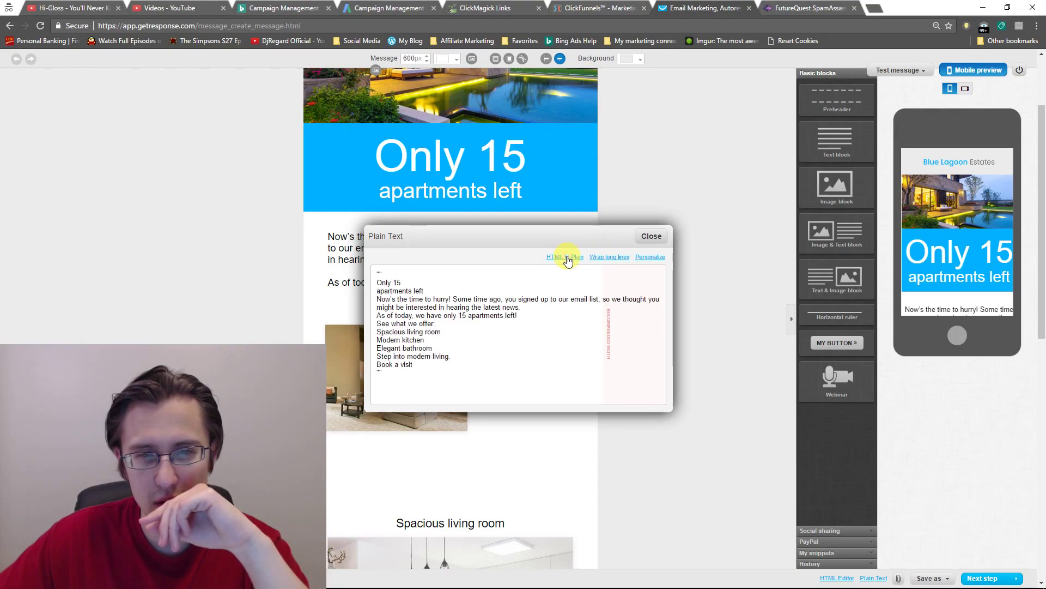
{"action": "left_click", "coordinate": [599, 257]}
{"action": "left_click", "coordinate": [651, 236]}
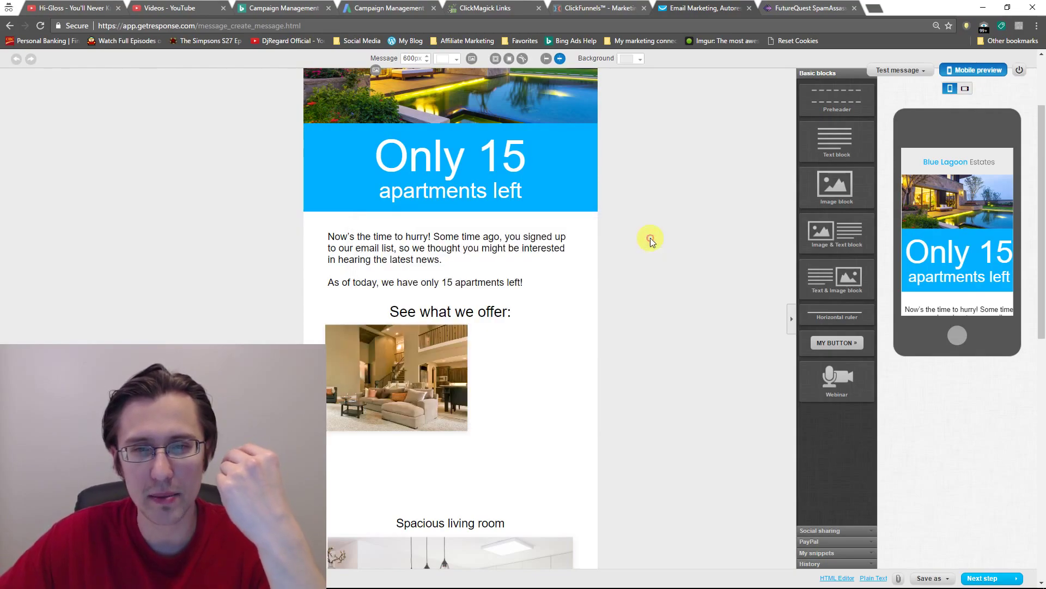
Rerun SpamScore, now 2 points of 5.00, and proceed to the next step
{"action": "left_click", "coordinate": [900, 71]}
{"action": "left_click", "coordinate": [891, 117]}
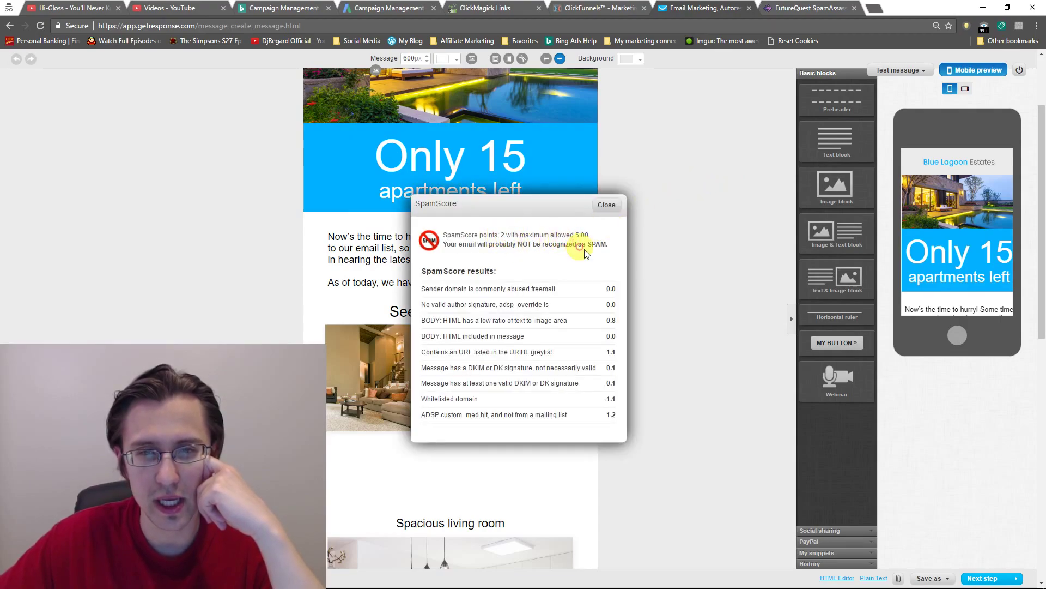
{"action": "left_click", "coordinate": [613, 208]}
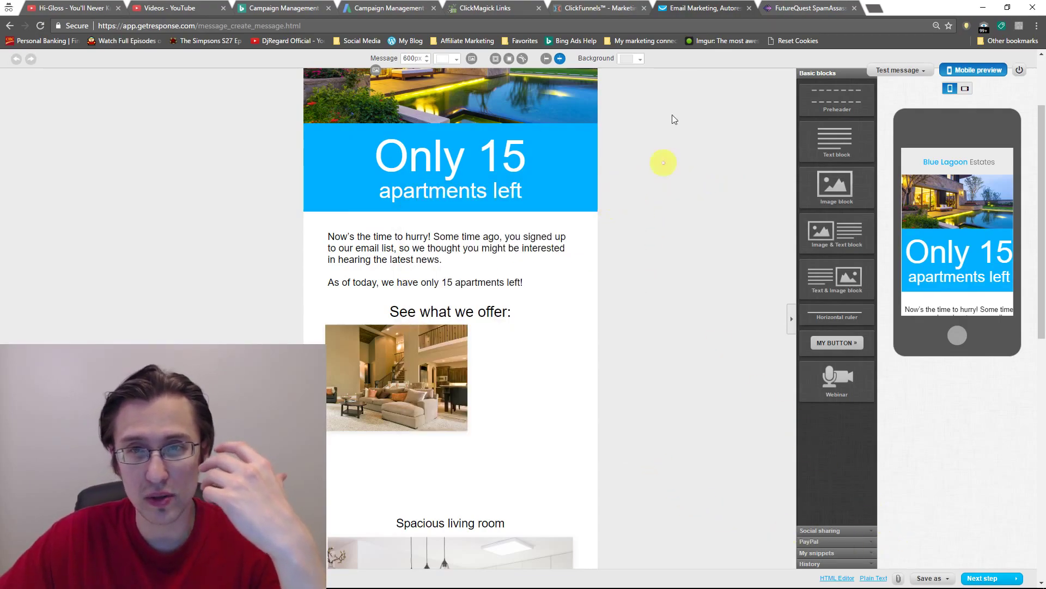
{"action": "left_click", "coordinate": [783, 9]}
{"action": "left_click", "coordinate": [708, 12]}
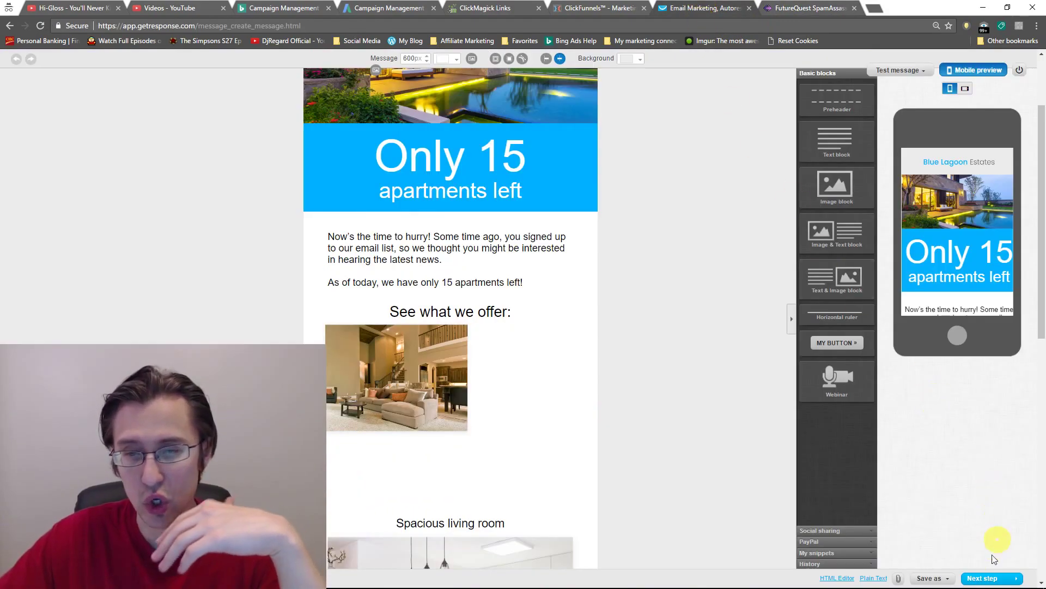
{"action": "left_click", "coordinate": [978, 579]}
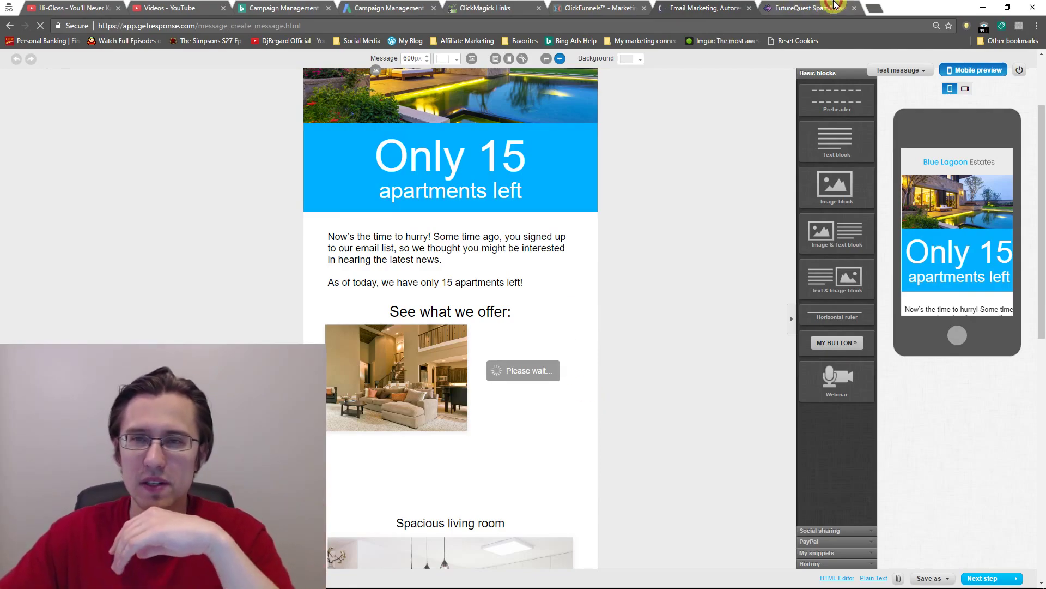
Check the ADSP_CUSTOM_MED rule in the SpamAssassin chart: a header test scoring 0.001
{"action": "key", "text": "ctrl+Tab"}
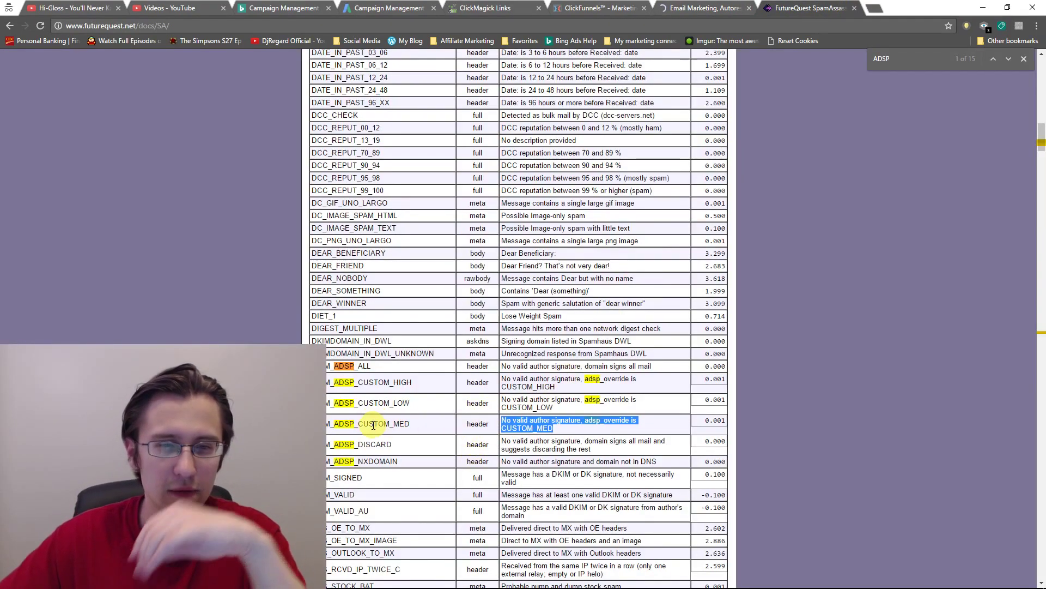
{"action": "double_click", "coordinate": [478, 424]}
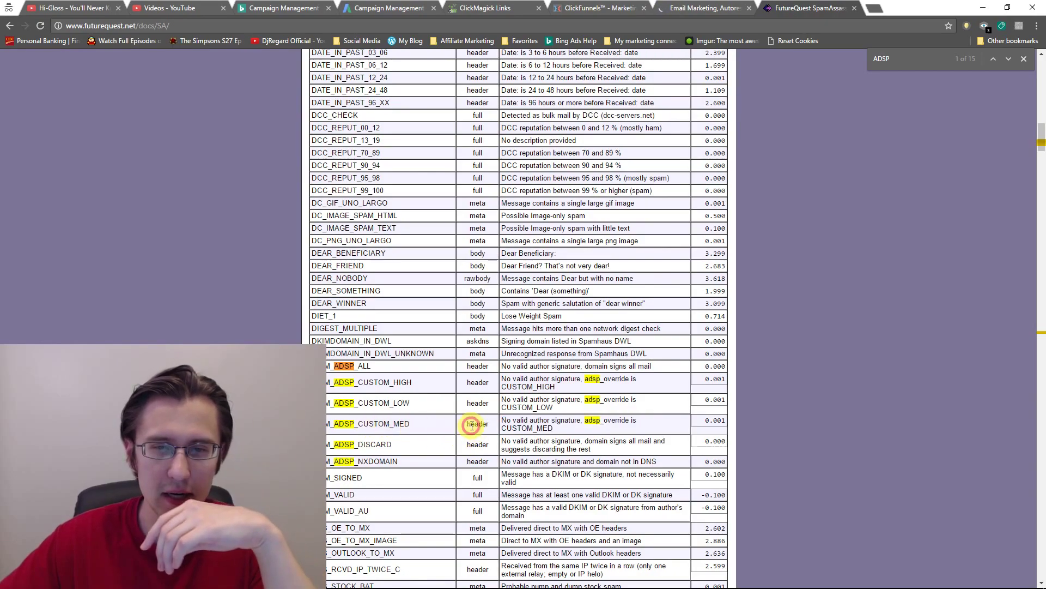
Save and publish the day-4 autoresponder 'hey there, wanted to share this'
{"action": "left_click", "coordinate": [703, 7]}
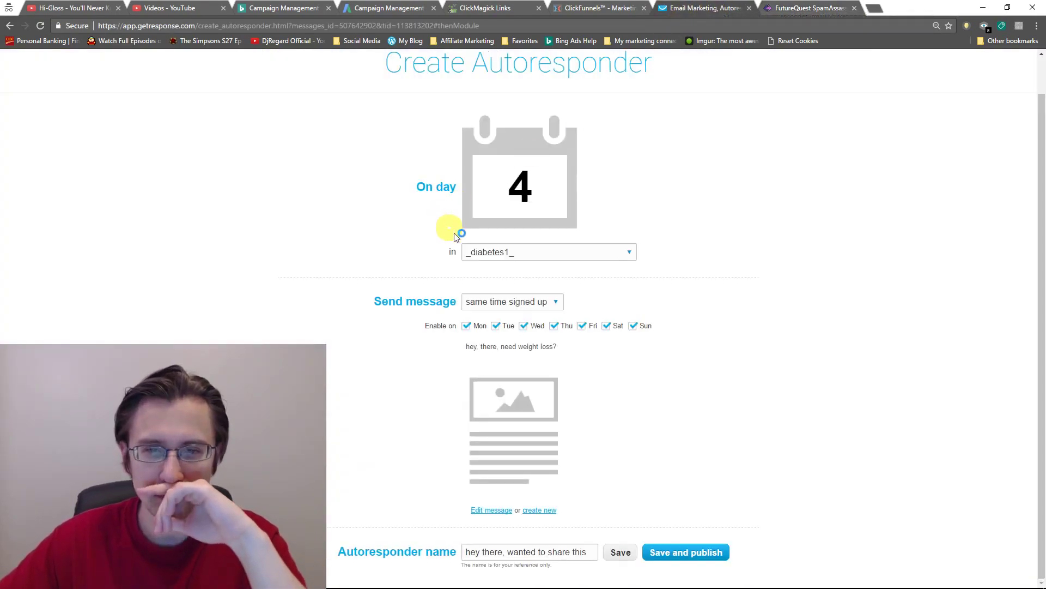
{"action": "left_click", "coordinate": [692, 552]}
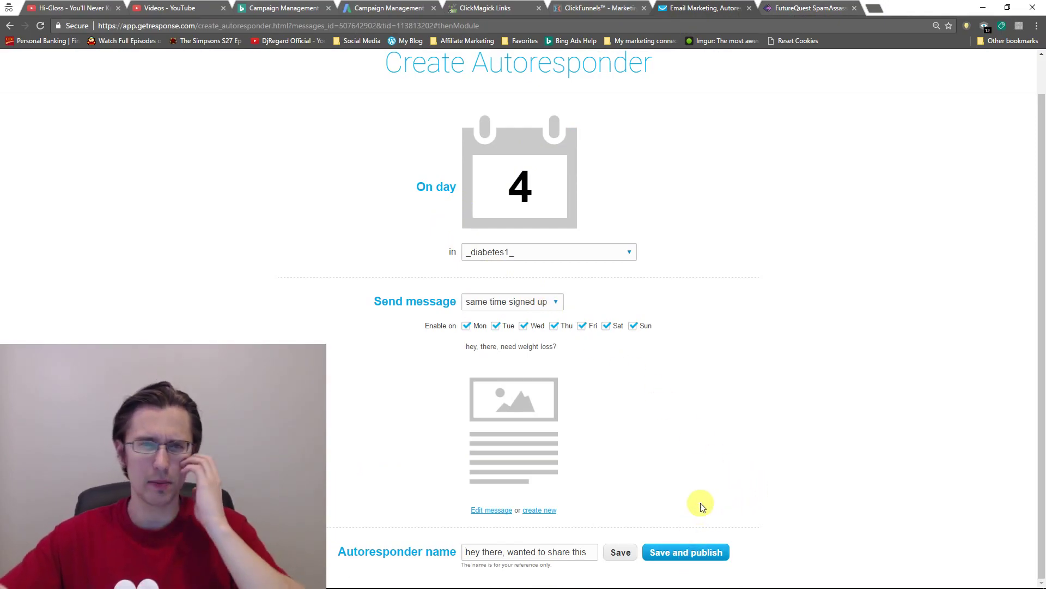